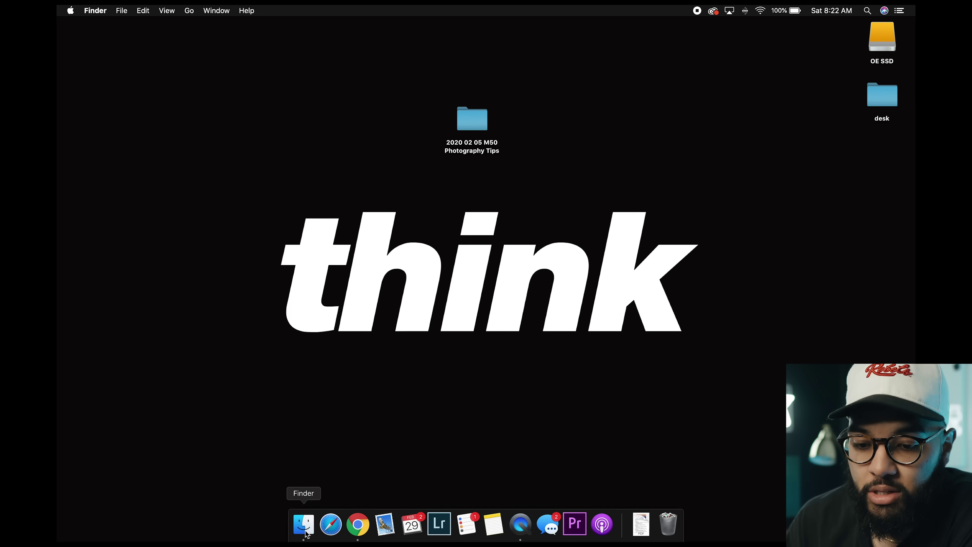
Step: Browse the OE SSD drive in a new Finder window, keeping folders sorted by name ascending
left_click(303, 524)
left_click(130, 279)
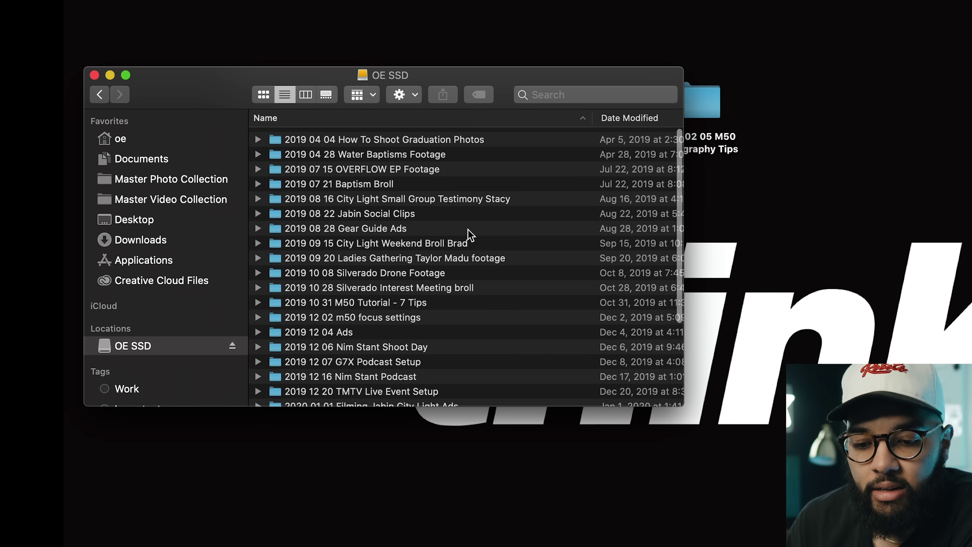
scroll(323, 207, "down", 5)
scroll(324, 207, "up", 2)
scroll(452, 225, "up", 3)
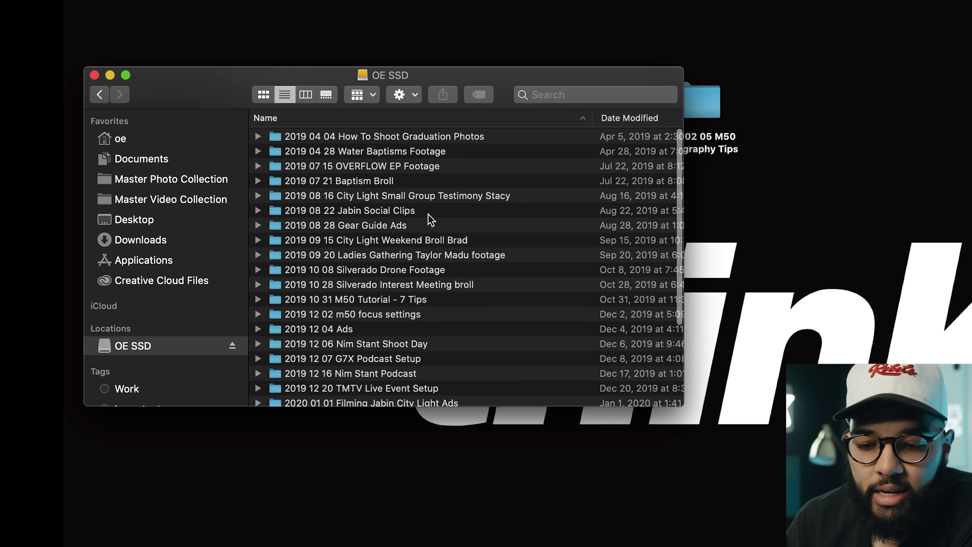
left_click(341, 121)
left_click(341, 123)
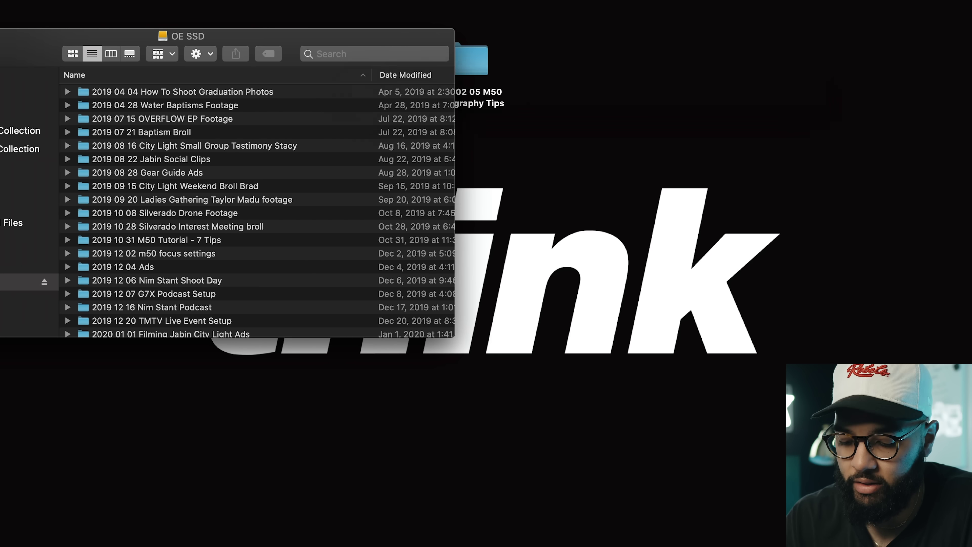
Step: Find the 2020 02 05 M50 Photography Tips folder with a Spotlight search for 'm50 ph' and open it
key("super+space")
type("m50 ph")
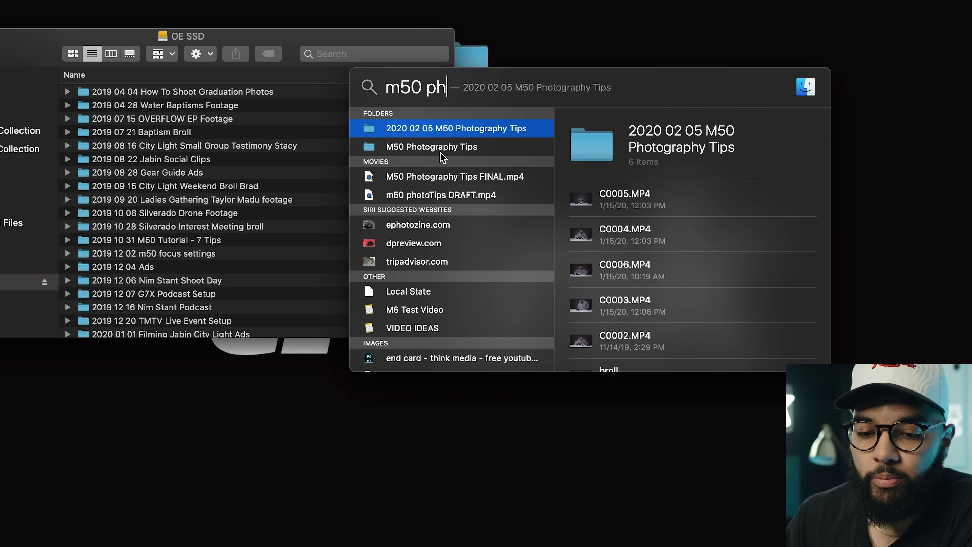
double_click(441, 129)
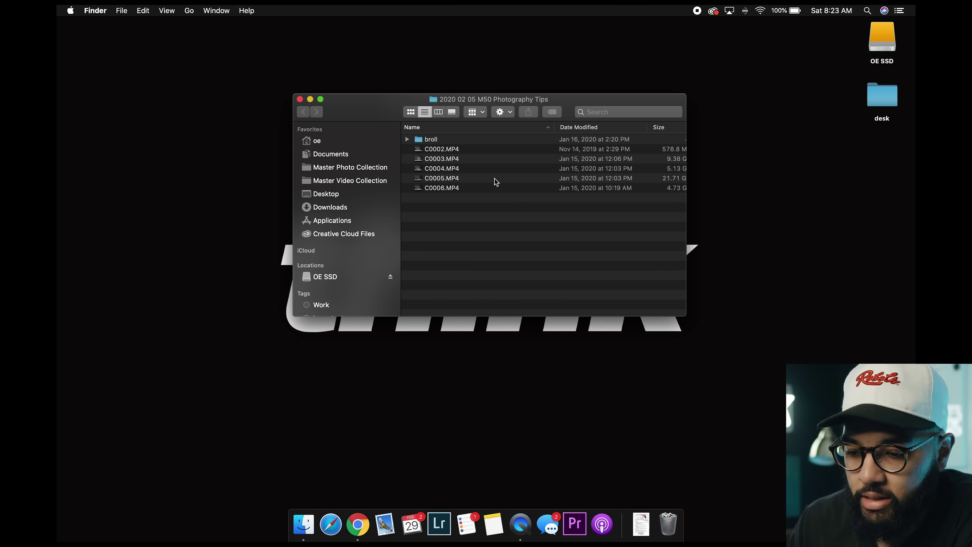
left_click(444, 150)
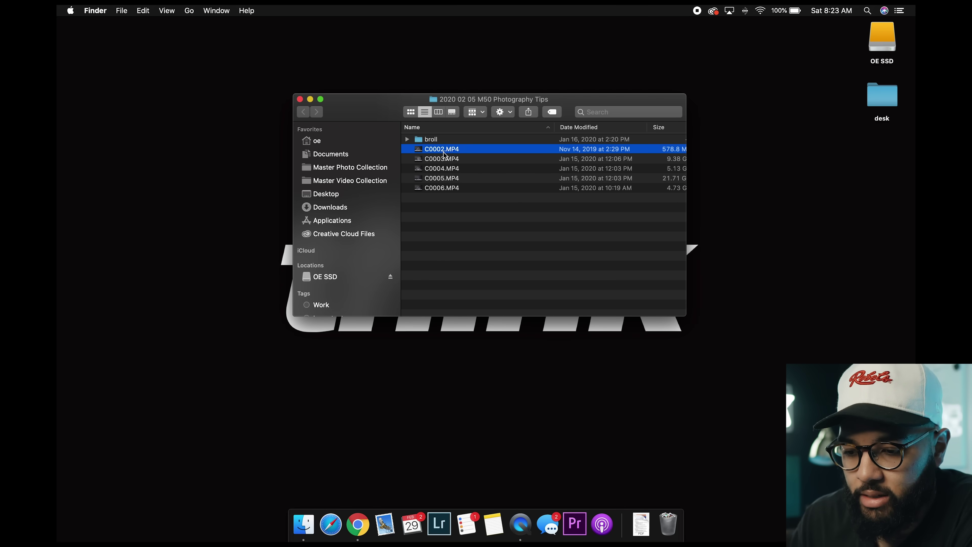
key("space")
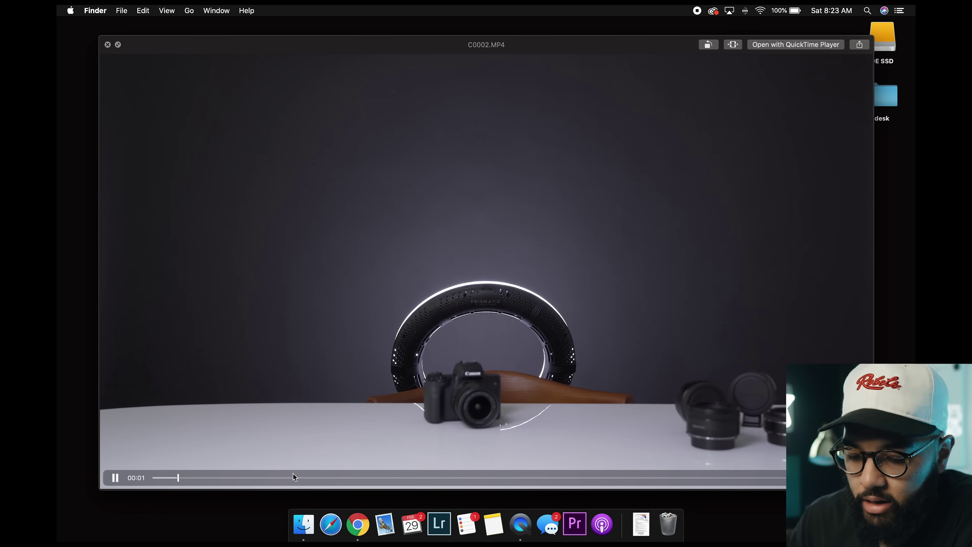
left_click_drag(306, 478, 518, 482)
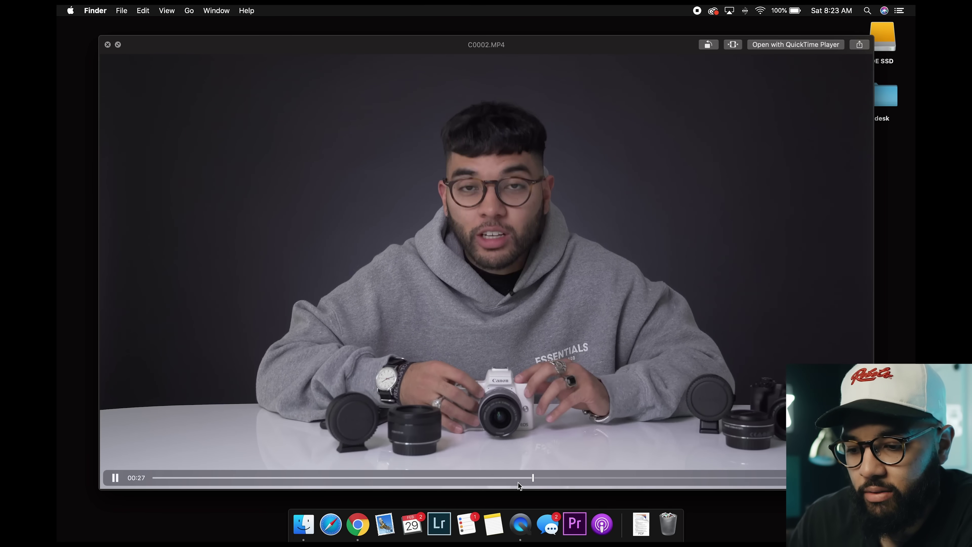
key("space")
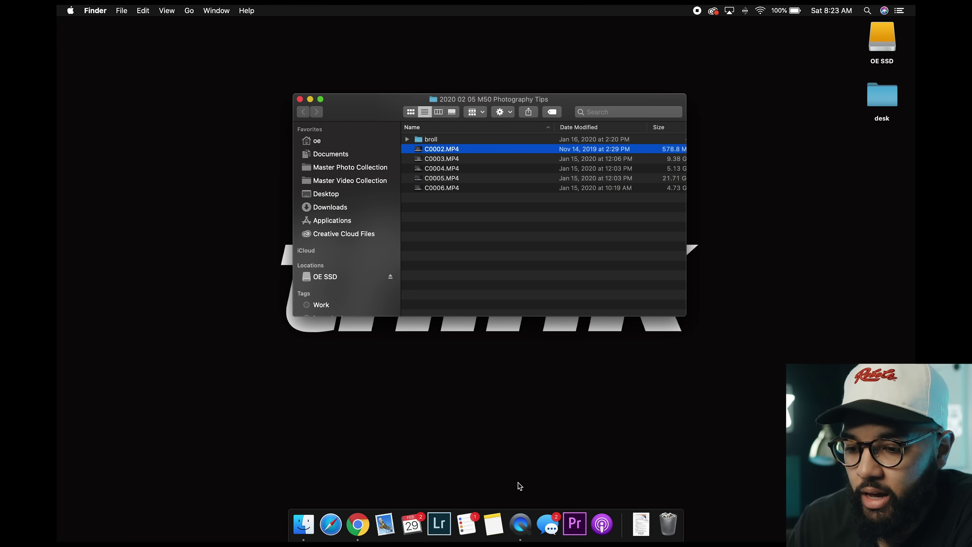
double_click(418, 141)
left_click(452, 189)
key("space")
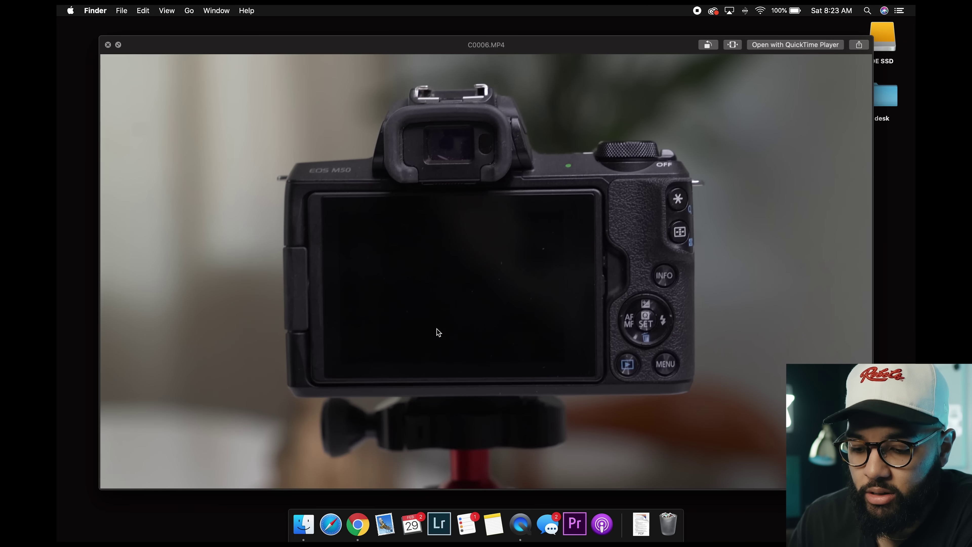
left_click(436, 478)
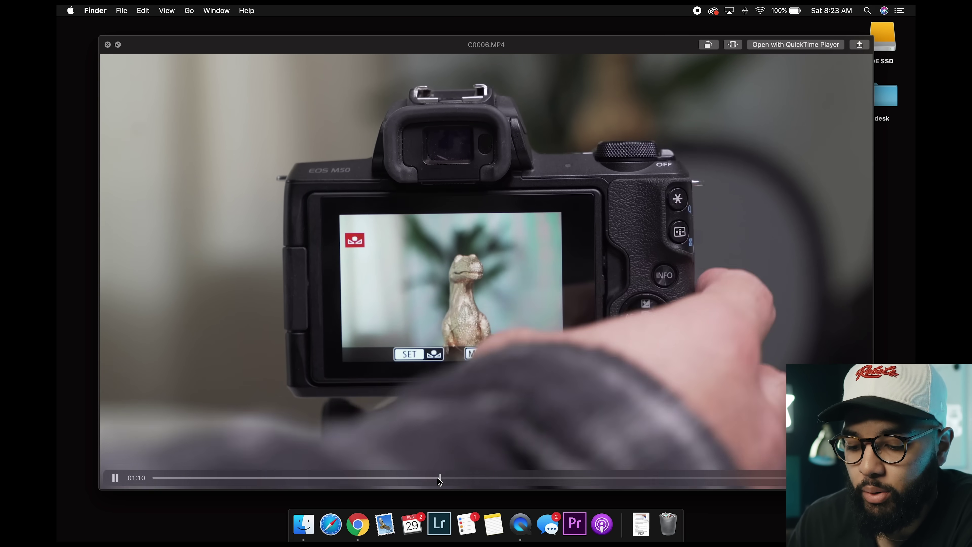
left_click(511, 478)
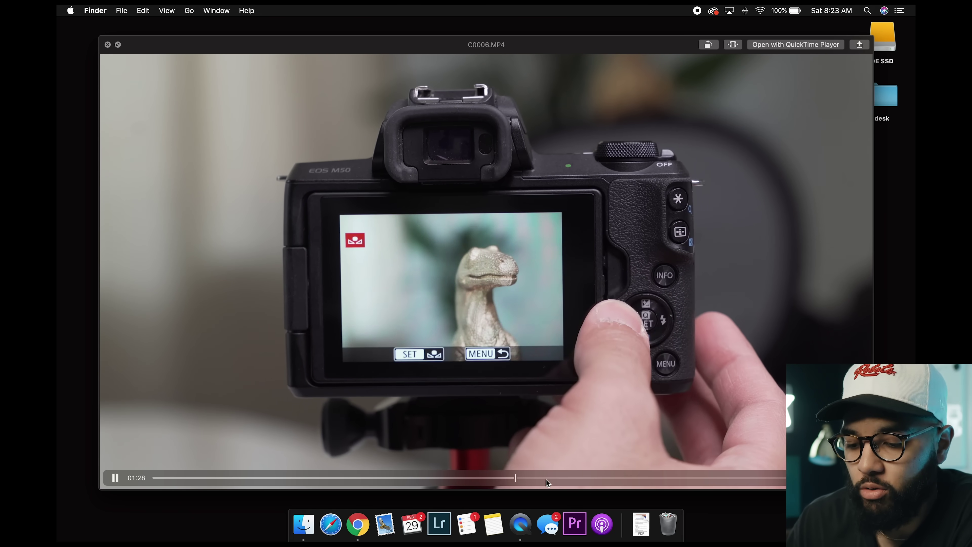
key("space")
left_click(303, 112)
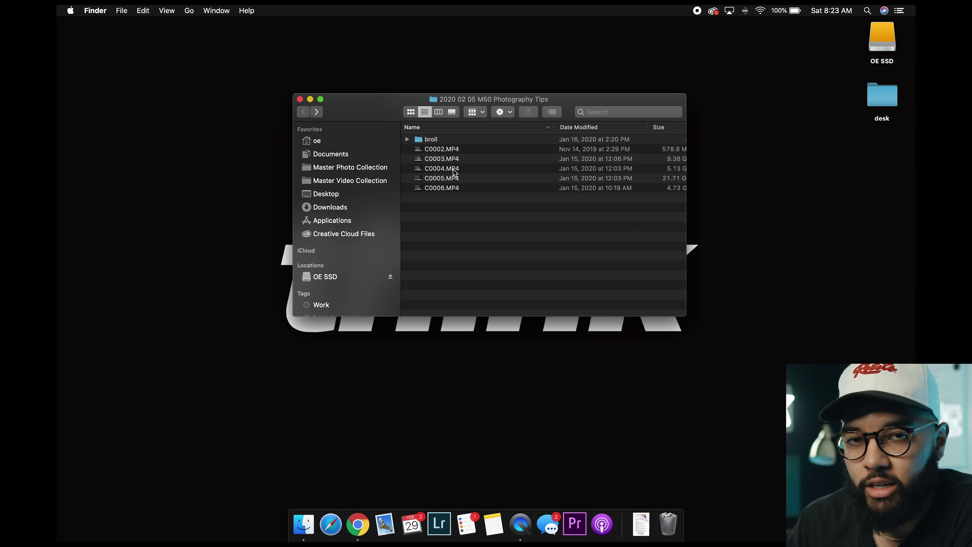
right_click(435, 216)
Step: Create a new folder named 'project' in the M50 Photography Tips folder, close Finder and start Premiere Pro
left_click(445, 216)
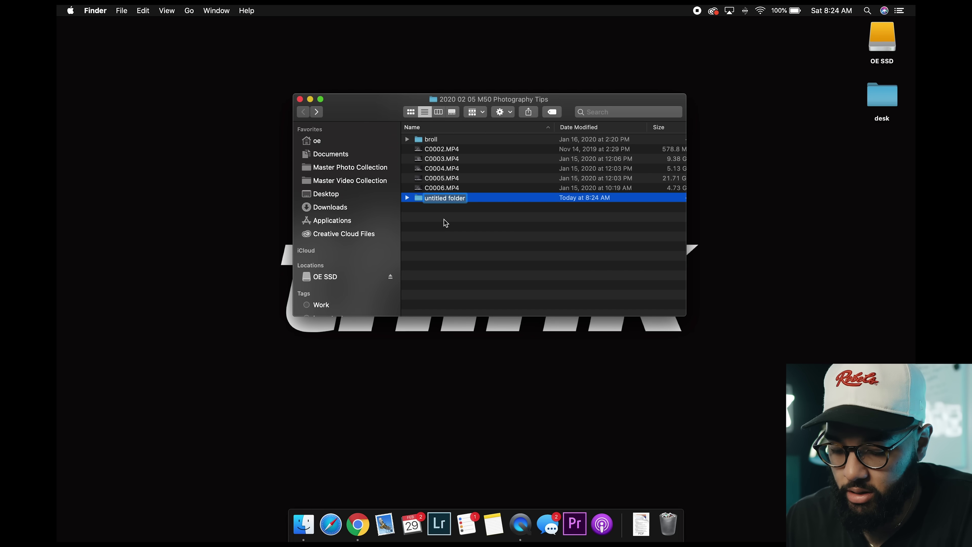
type("project")
key("Return")
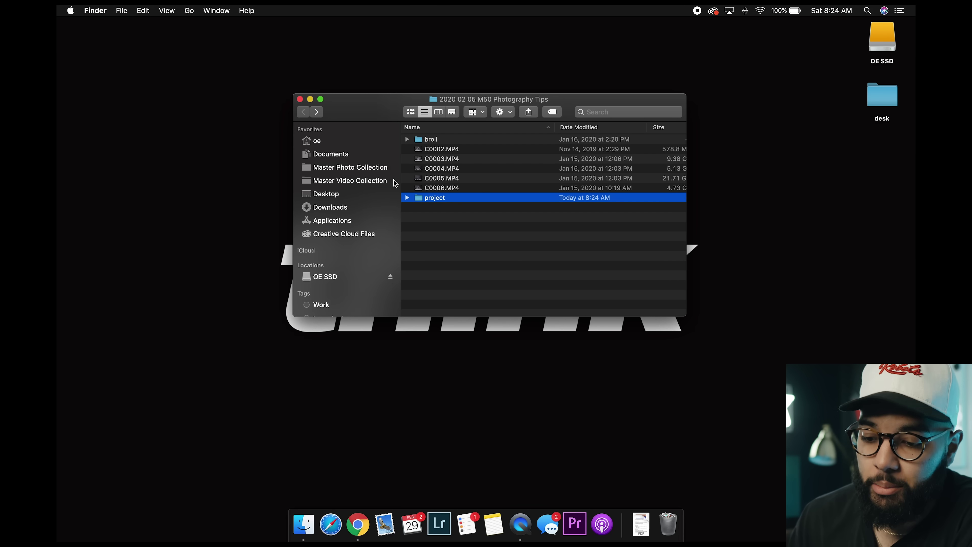
left_click(301, 100)
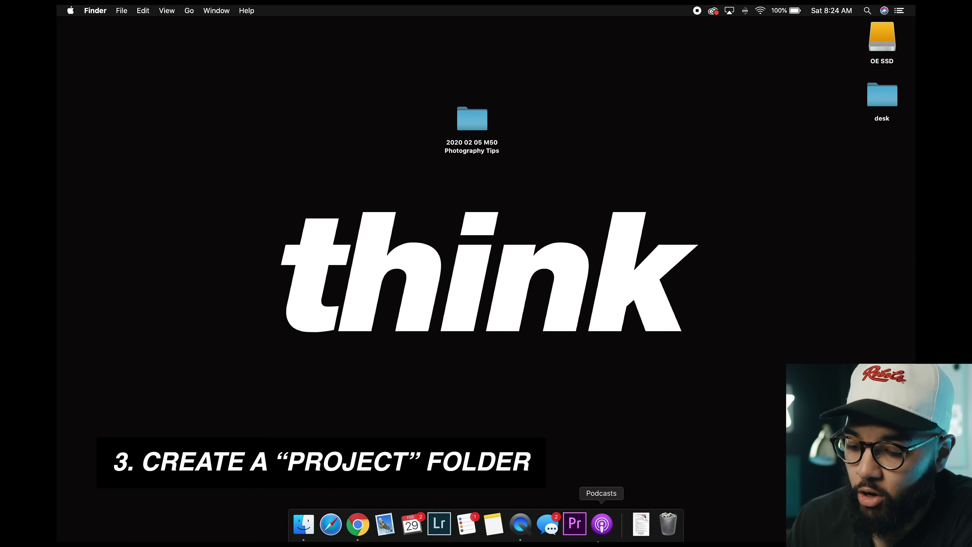
left_click(572, 532)
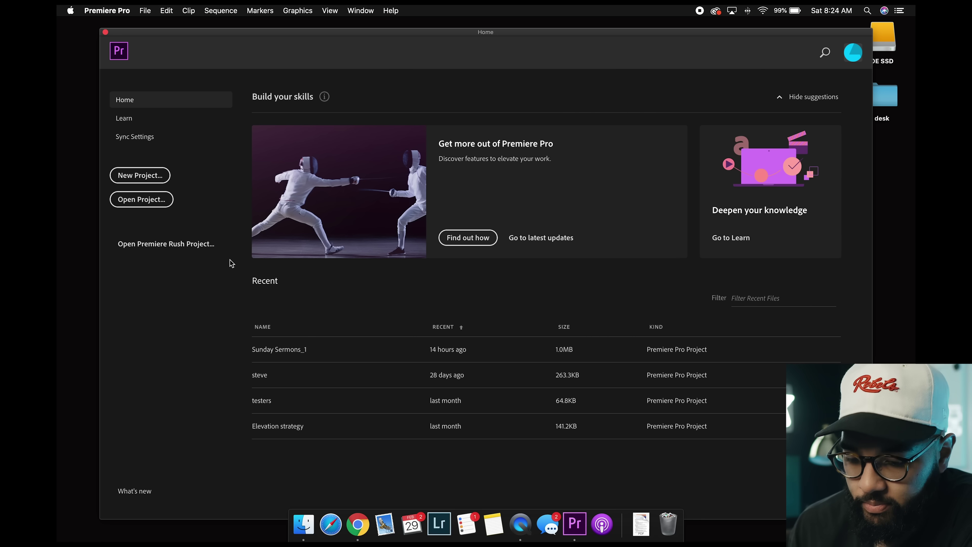
Step: Name a new project '2020 02 05 m50 photo', located in Desktop > 2020 02 05 M50 Photography Tips > project
left_click(137, 177)
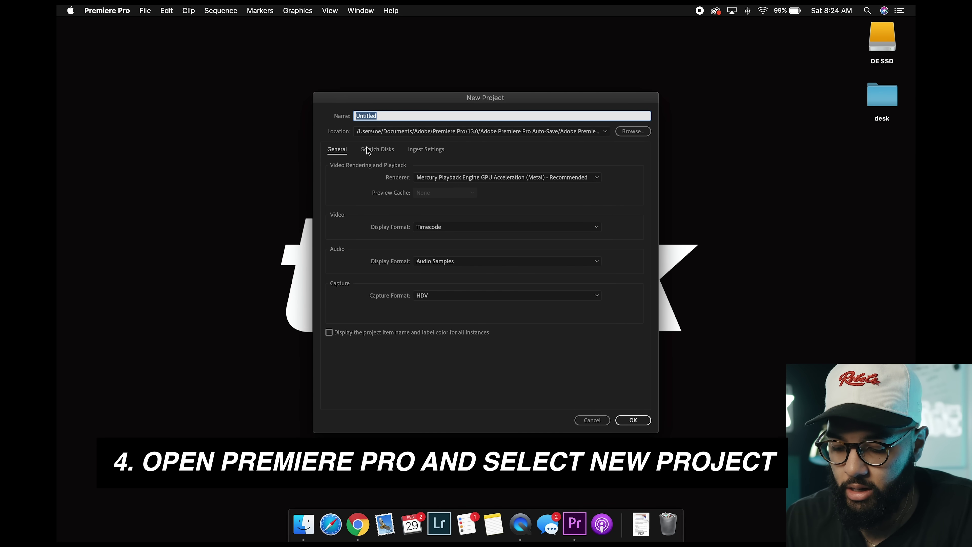
type("2020")
type(" 02 05 m50")
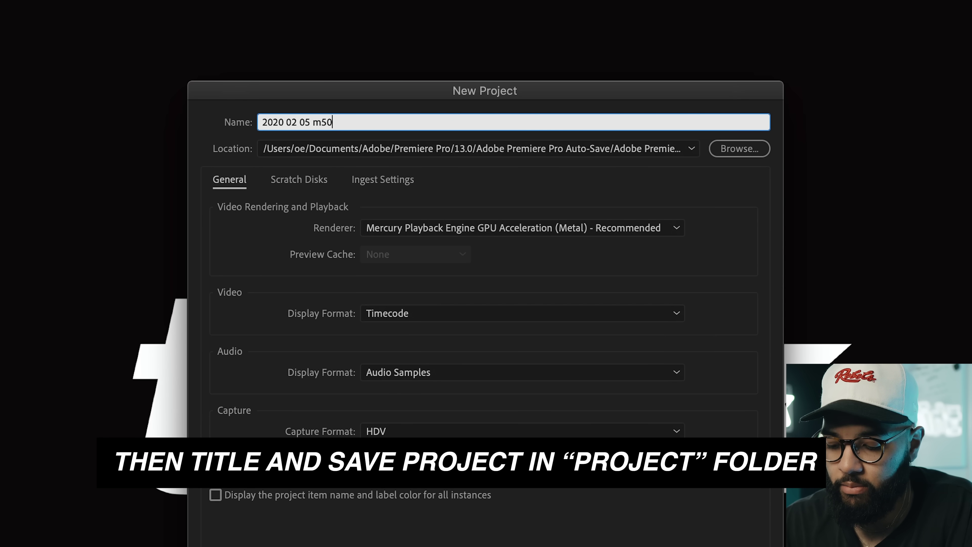
type(" photo")
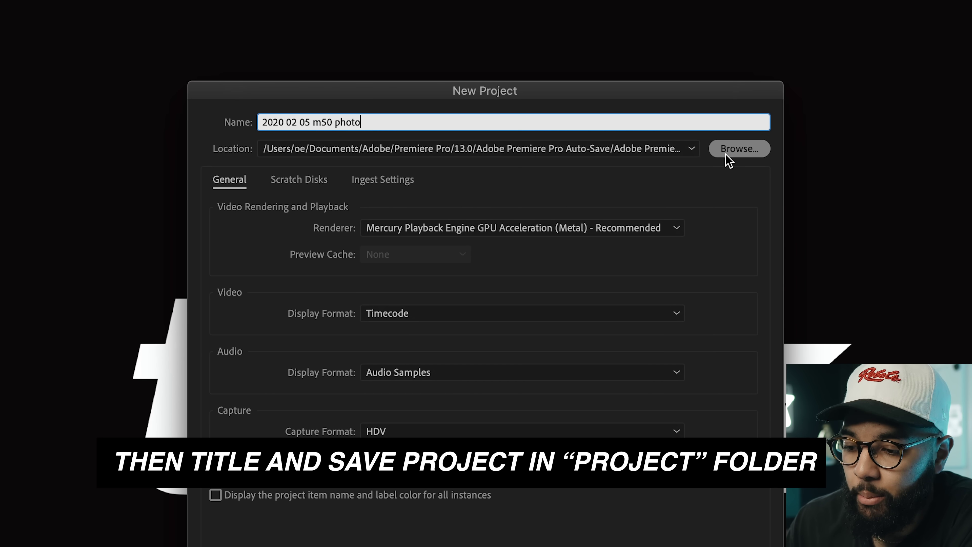
left_click(735, 154)
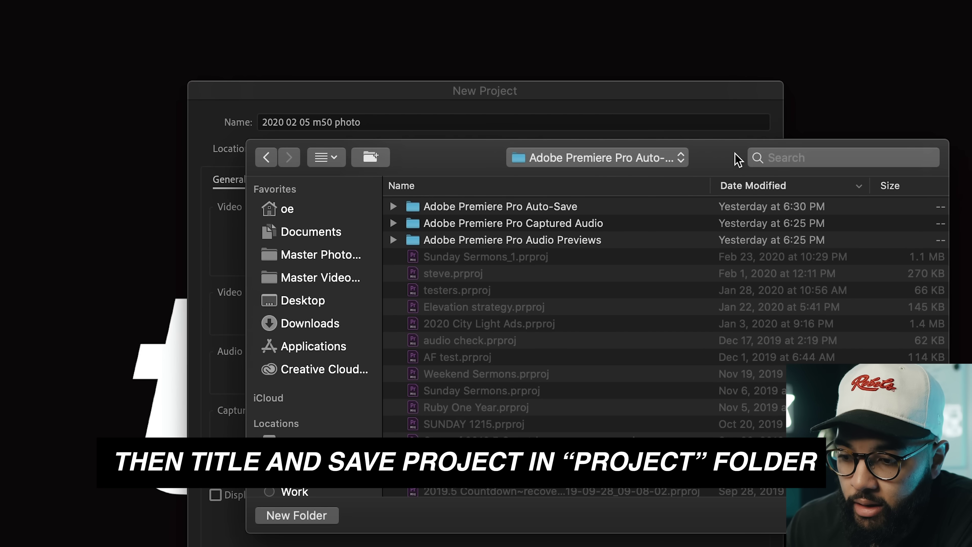
left_click(305, 298)
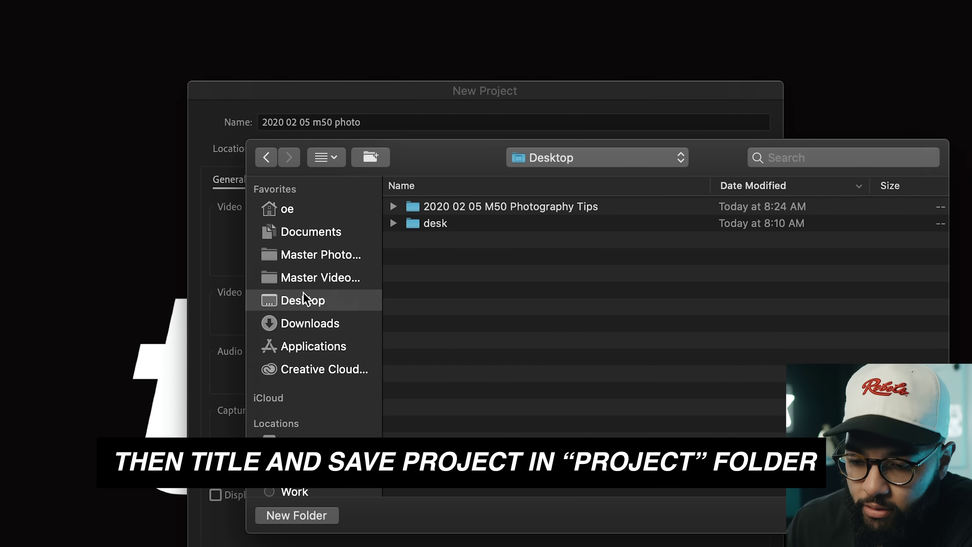
double_click(458, 209)
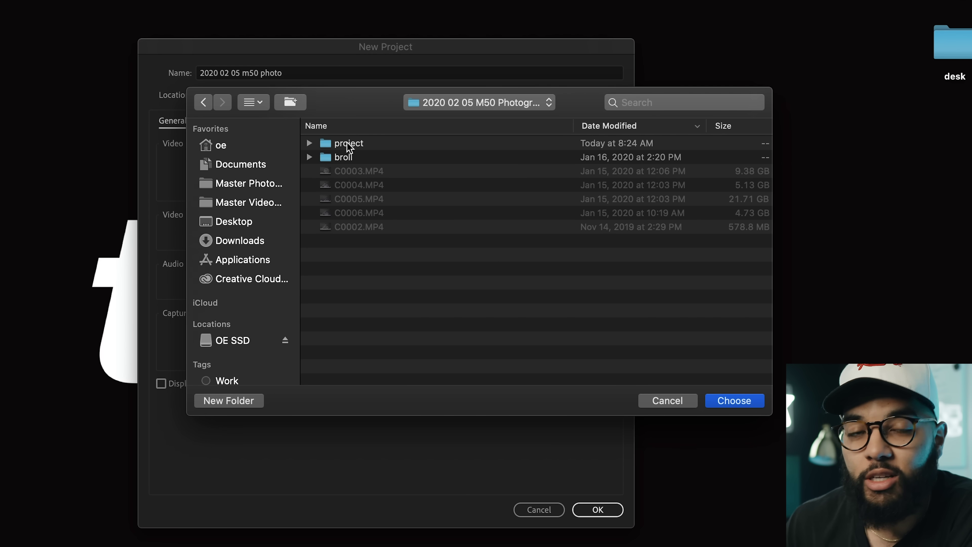
double_click(347, 143)
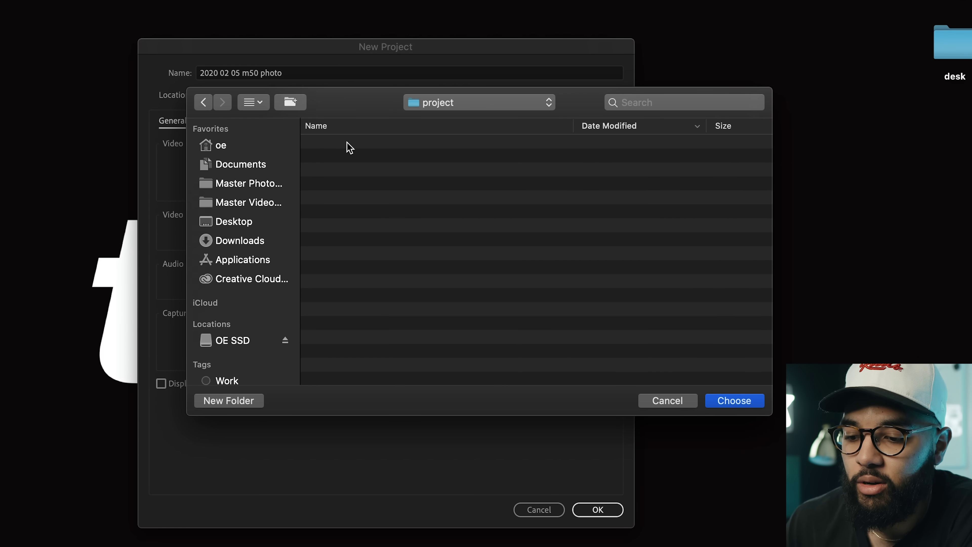
left_click(733, 401)
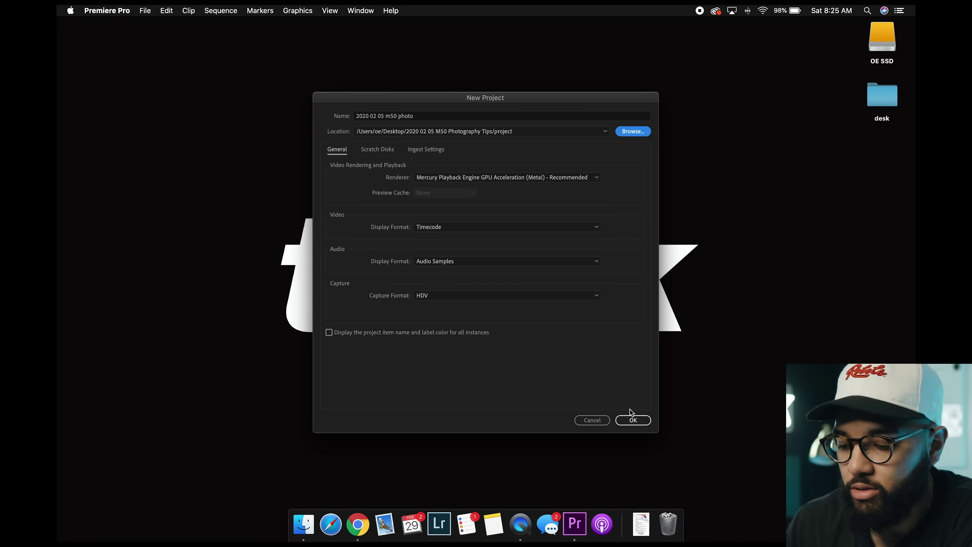
Step: Create the project and import the broll folder plus clips C0002–C0006 from the M50 Photography Tips folder
left_click(633, 420)
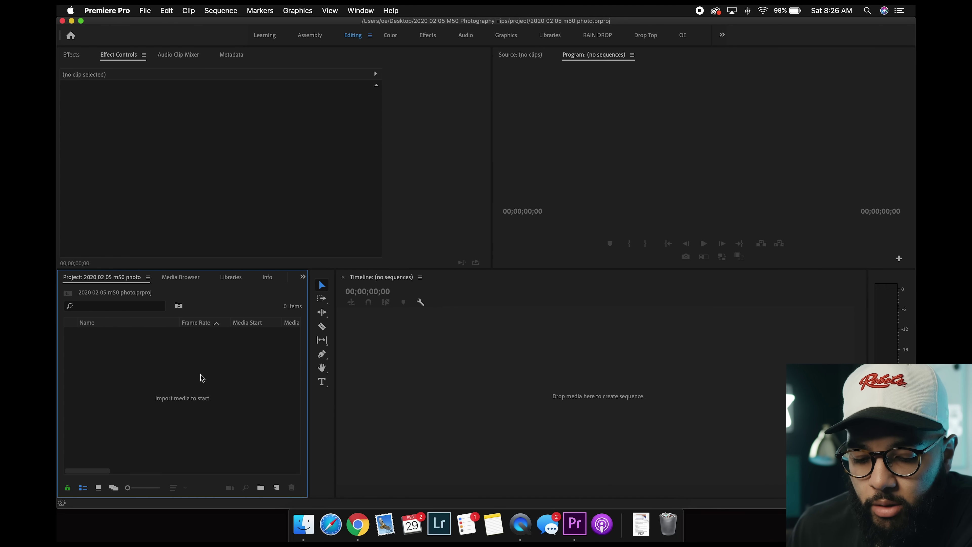
double_click(167, 371)
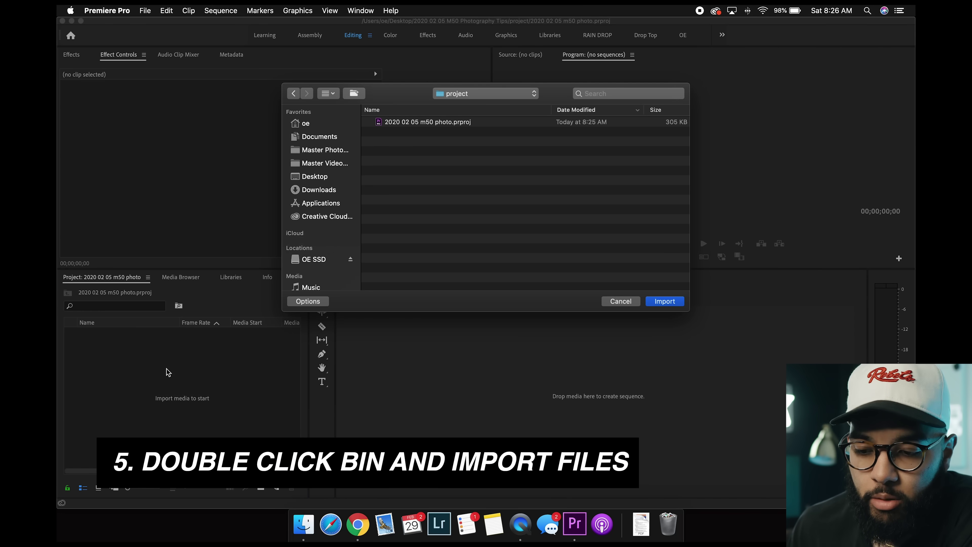
left_click(311, 177)
double_click(400, 123)
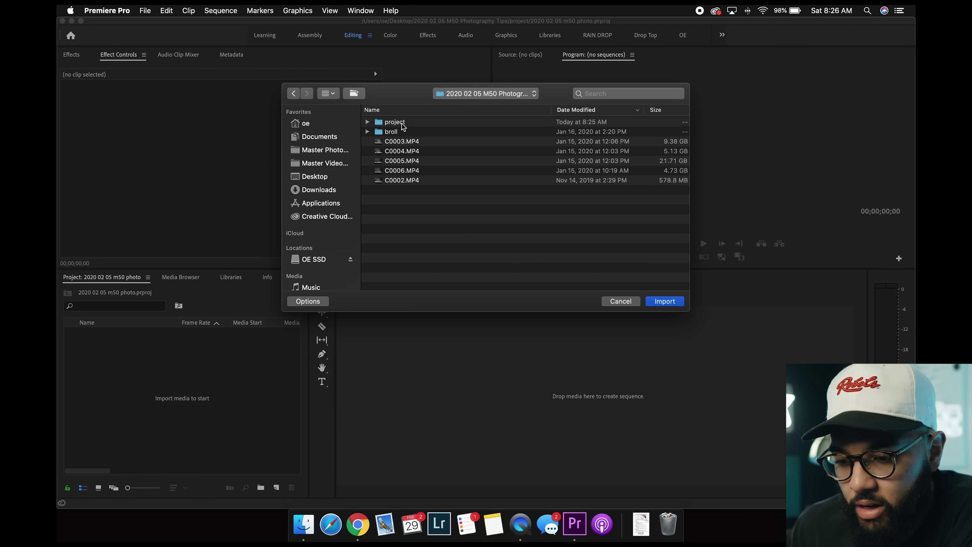
left_click_drag(411, 212, 393, 136)
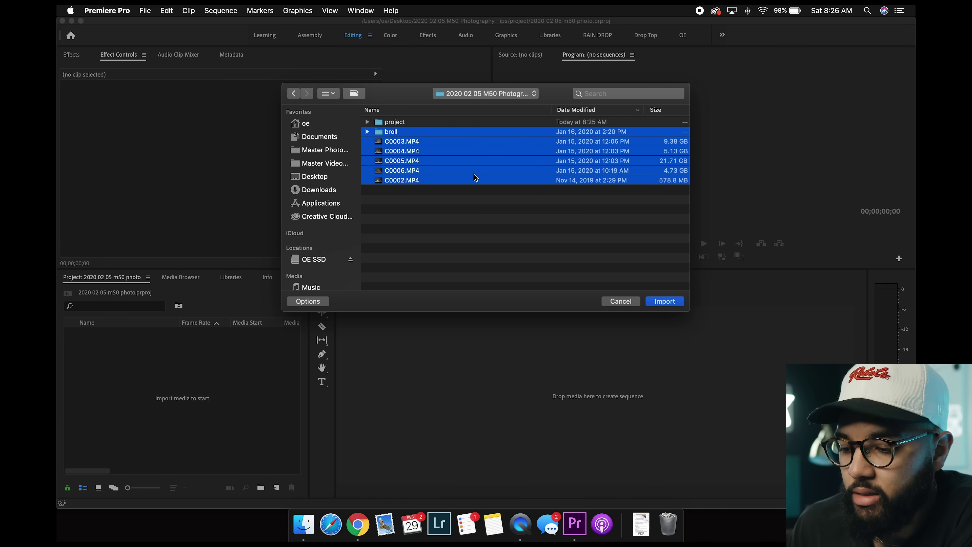
left_click(673, 303)
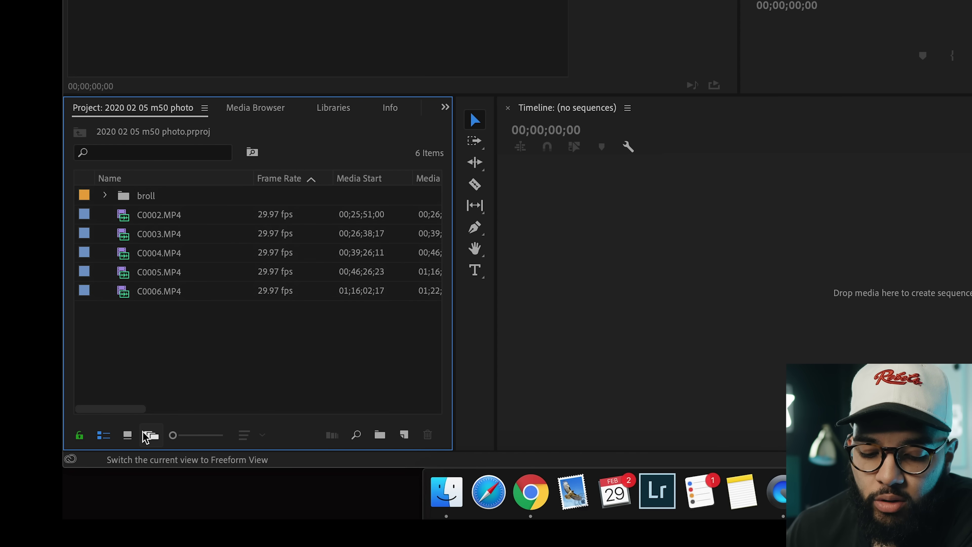
Step: Show the Project panel in Icon View and make a C0002 sequence from C0002.MP4 via New Sequence From Clip
left_click(127, 439)
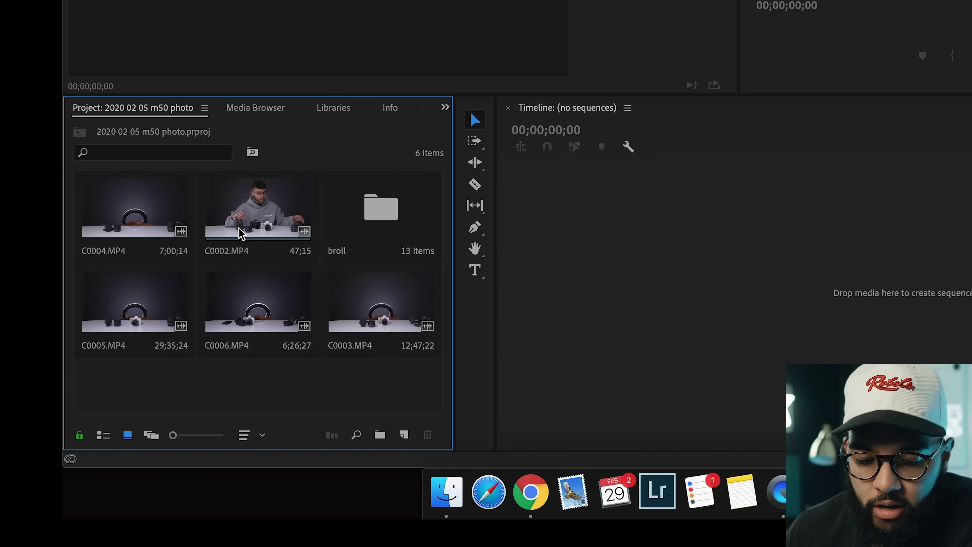
left_click(241, 232)
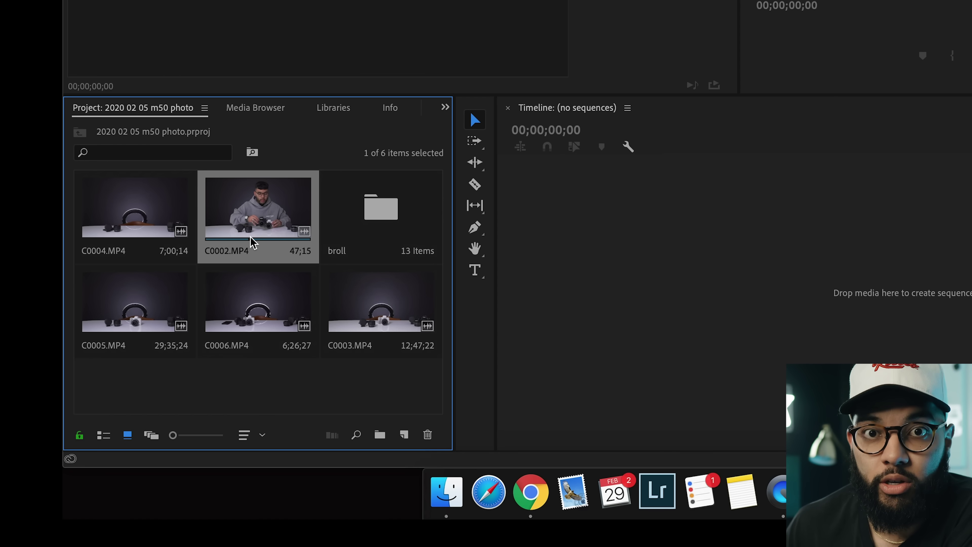
left_click(246, 375)
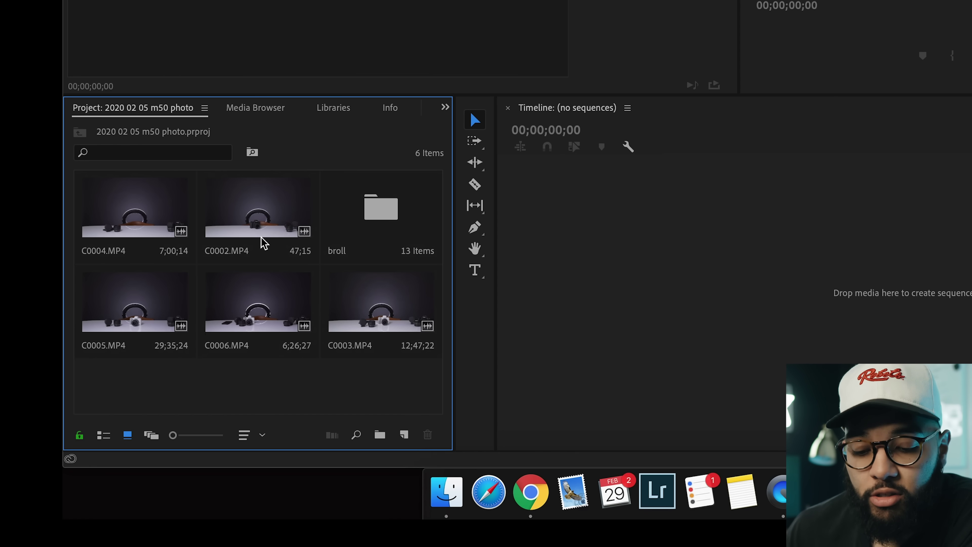
right_click(250, 209)
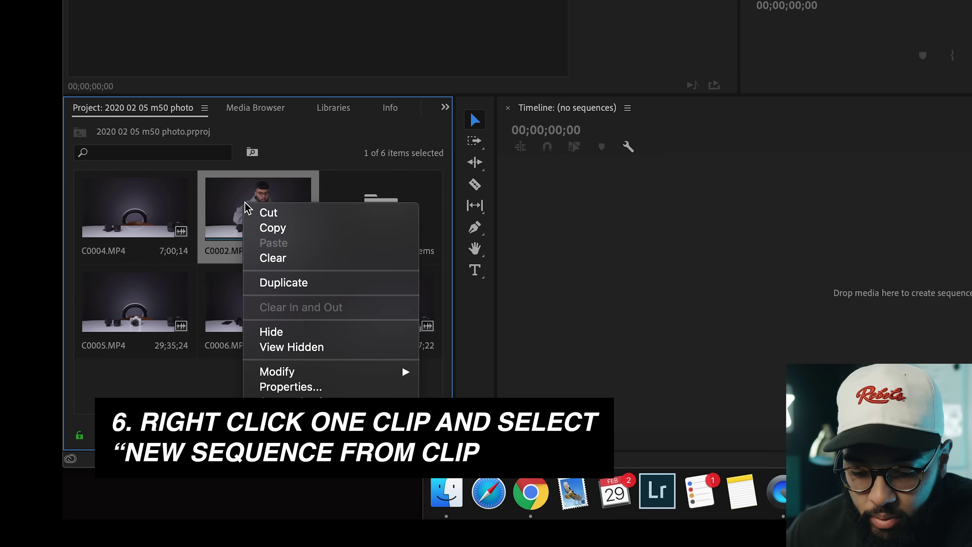
scroll(353, 354, "down", 5)
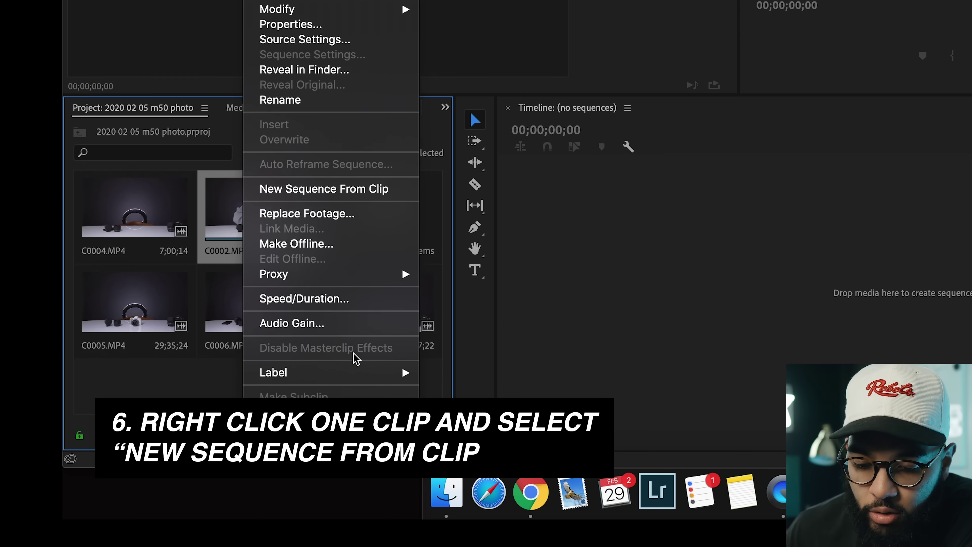
left_click(343, 189)
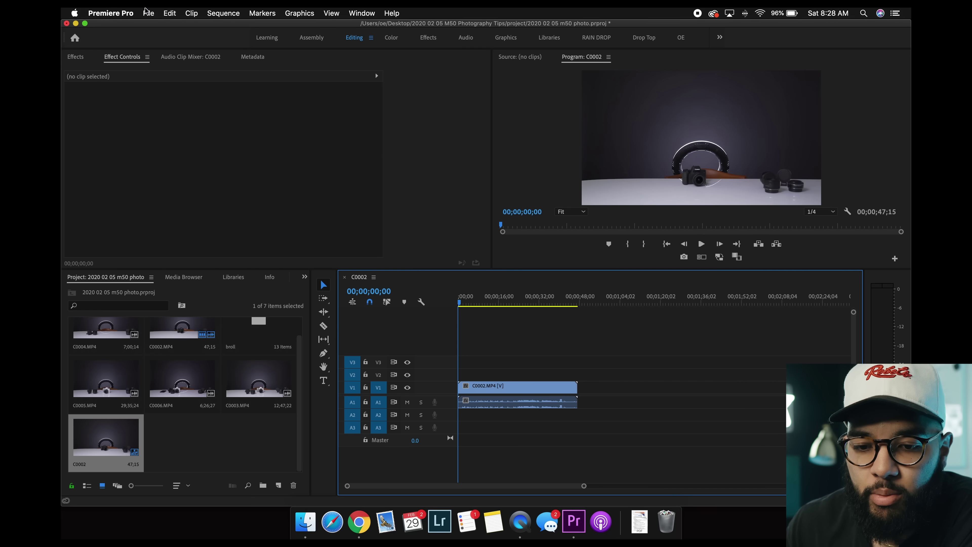
left_click(148, 13)
mouse_move(206, 25)
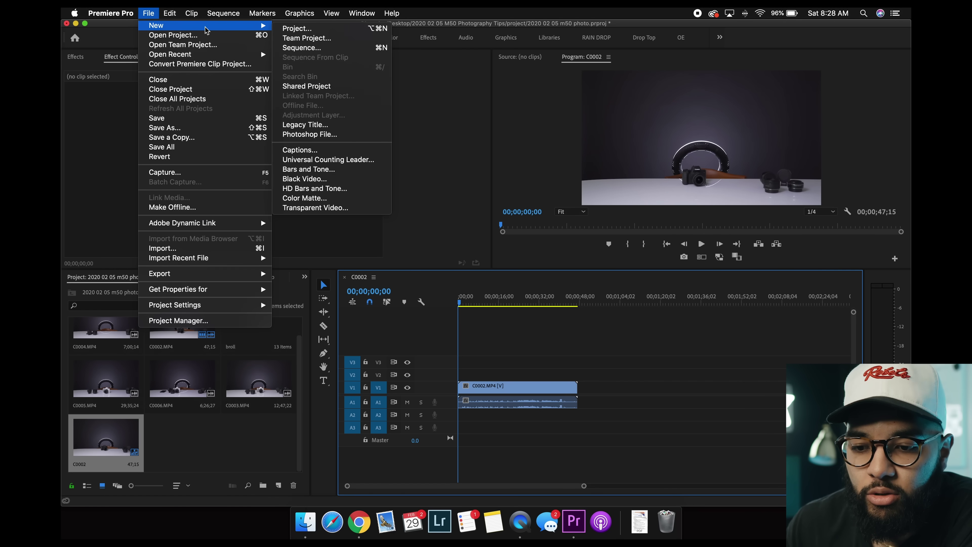
left_click(306, 49)
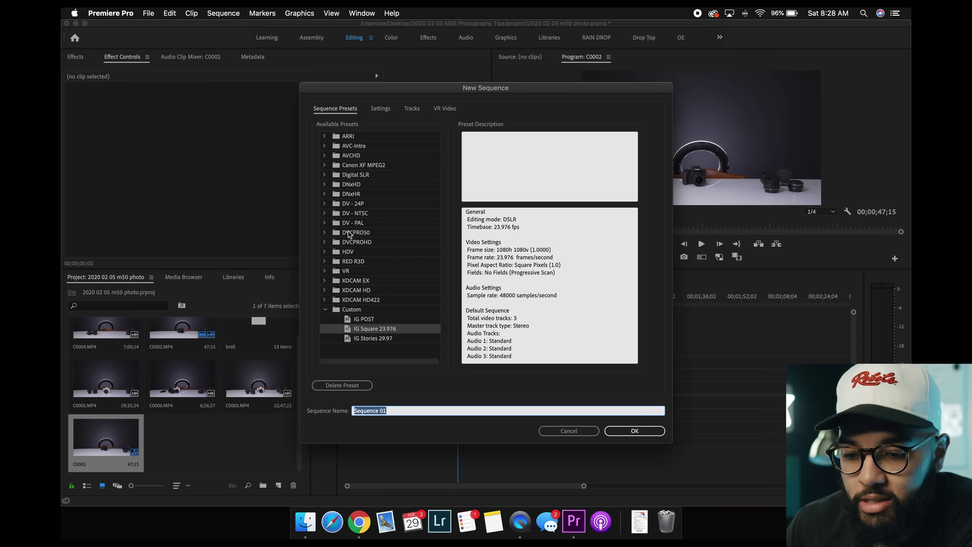
left_click(324, 194)
left_click(325, 175)
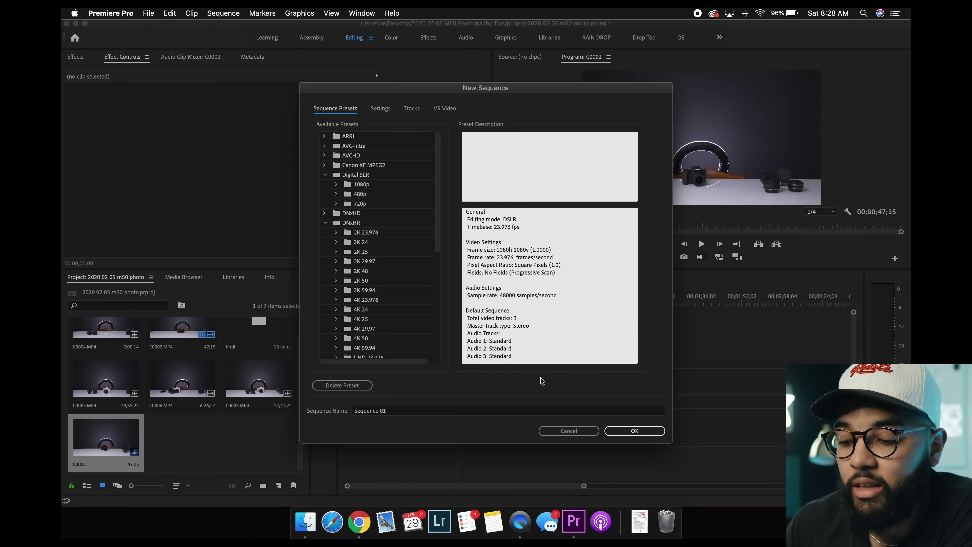
left_click(563, 430)
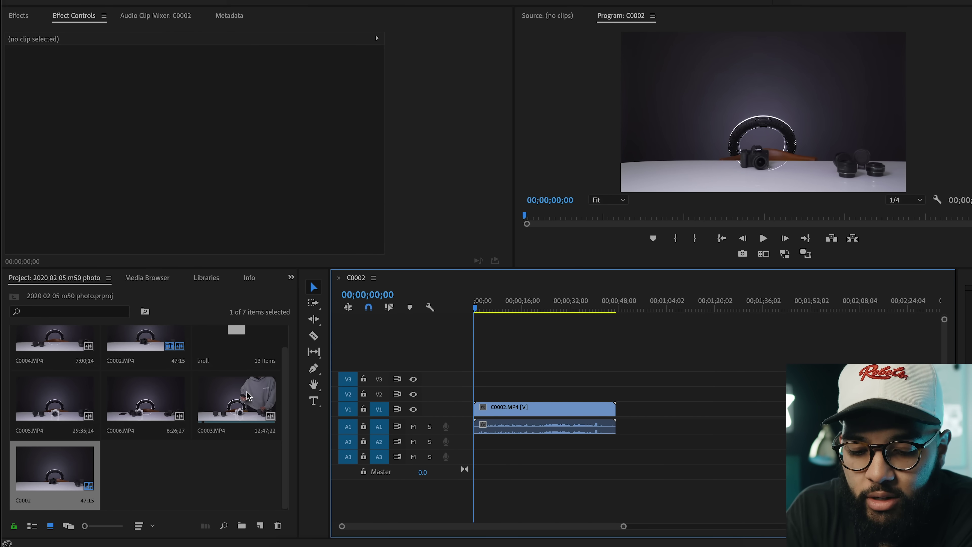
left_click(146, 361)
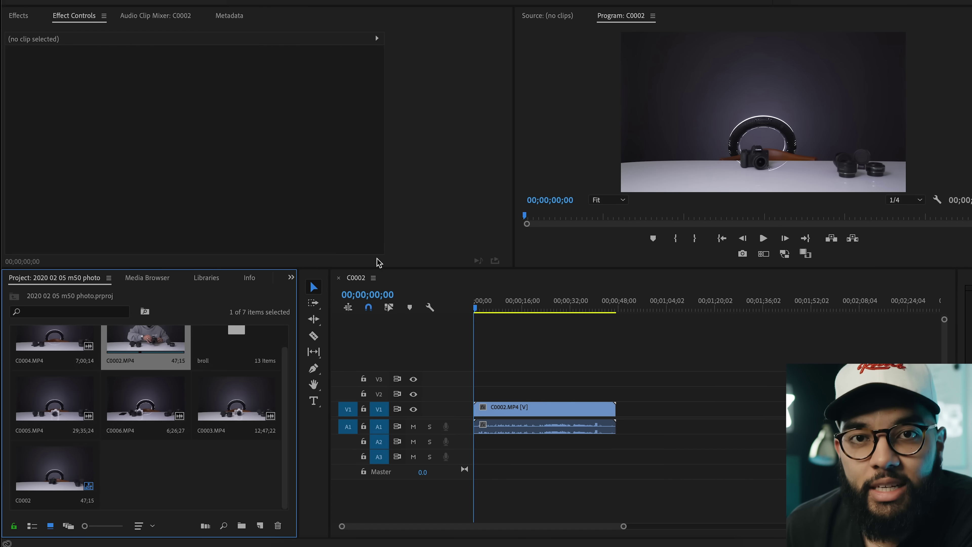
Step: Rename the C0002 sequence in the Project panel to 'm50 photo tips'
left_click(33, 497)
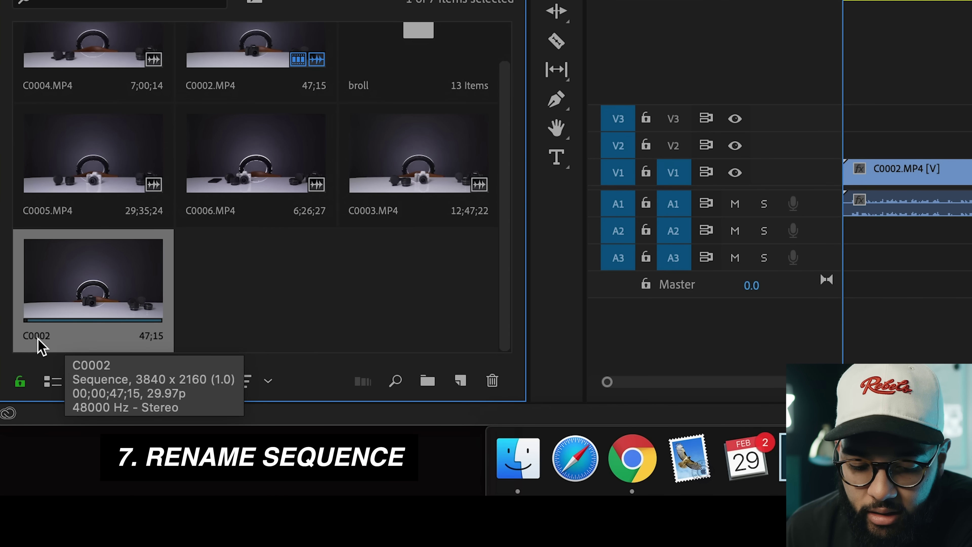
left_click(39, 339)
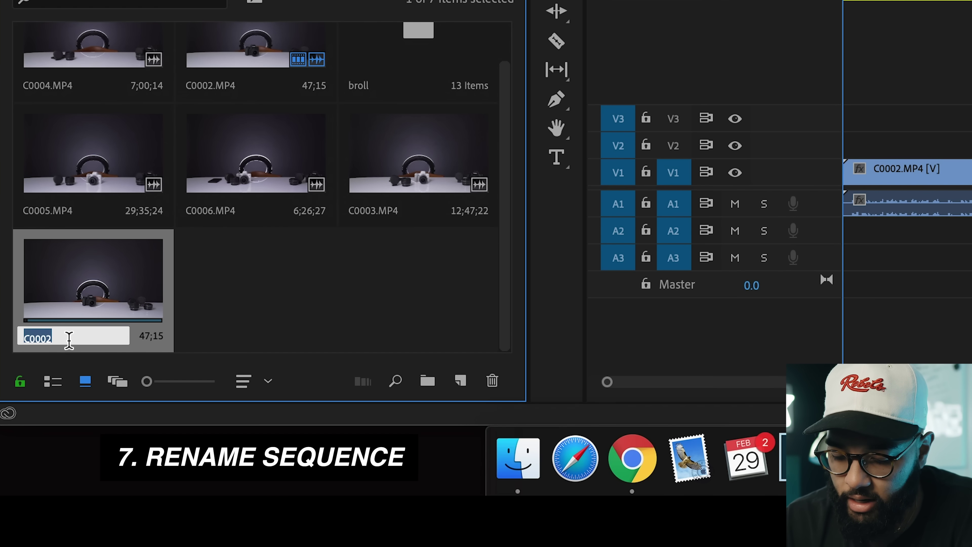
type("m50 photo ")
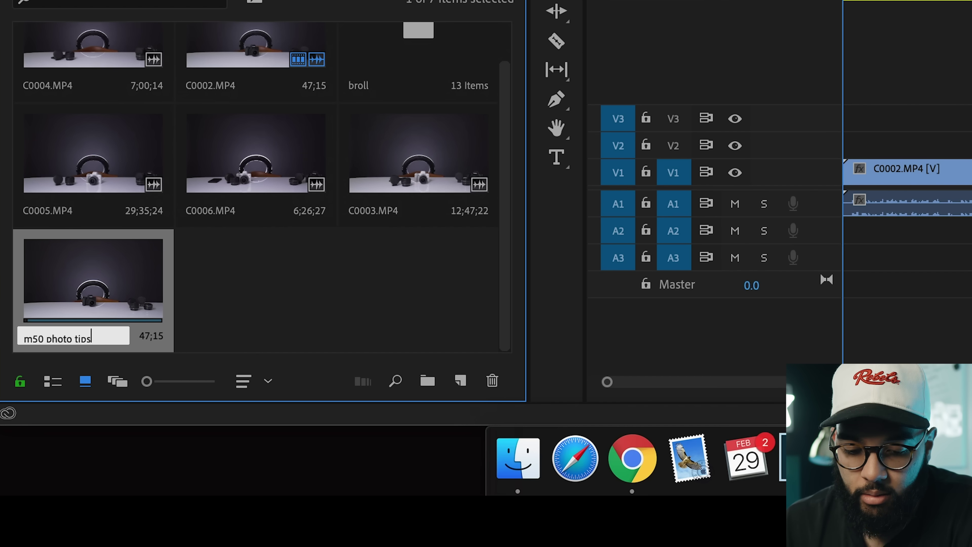
type("tips")
key("Tab")
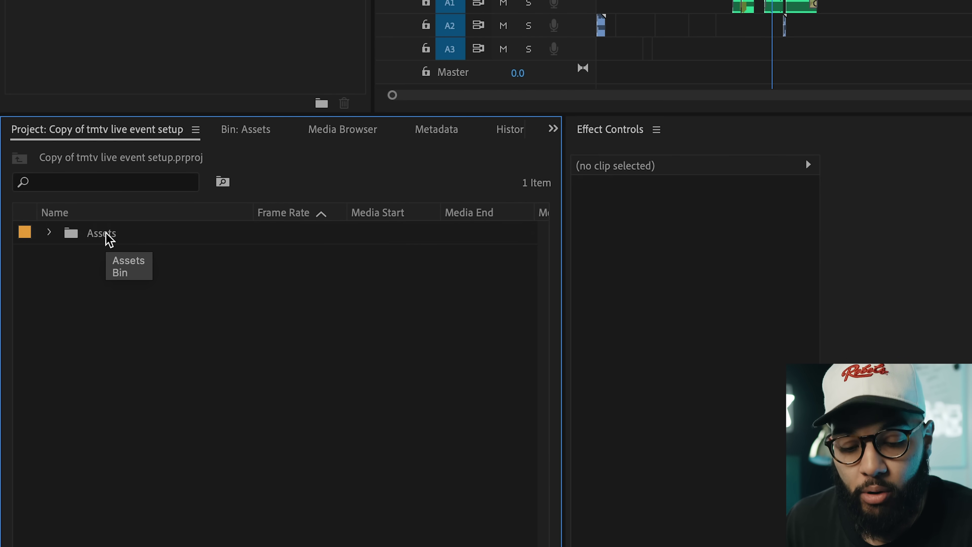
left_click(49, 232)
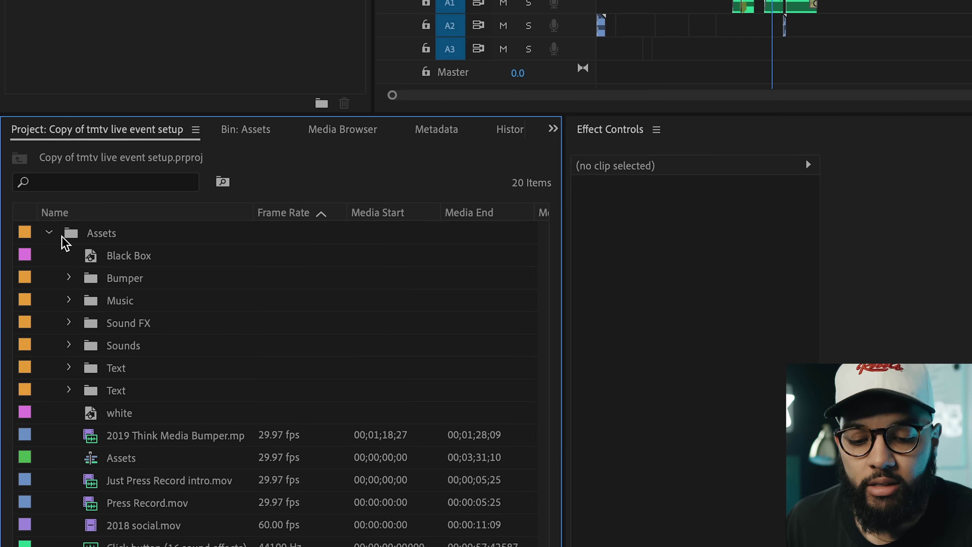
left_click(68, 277)
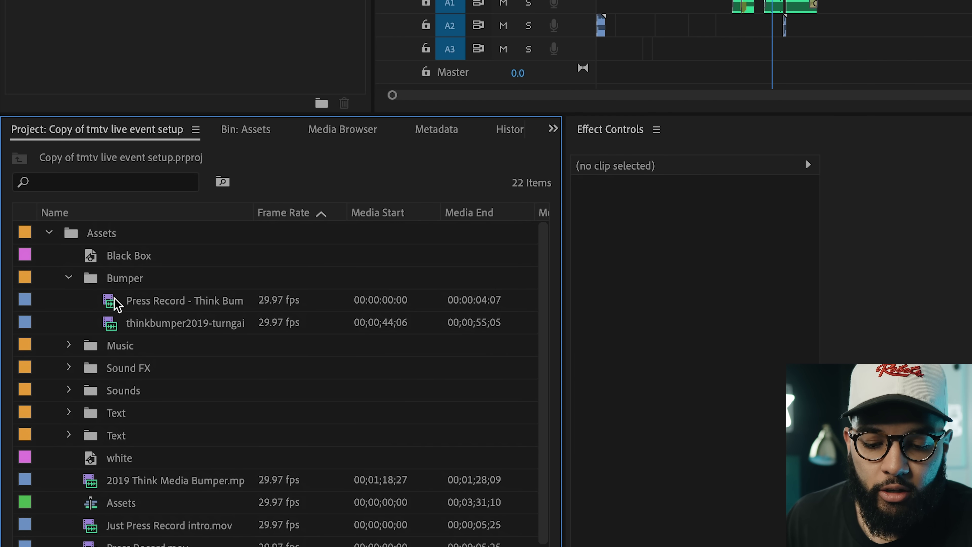
left_click(116, 302)
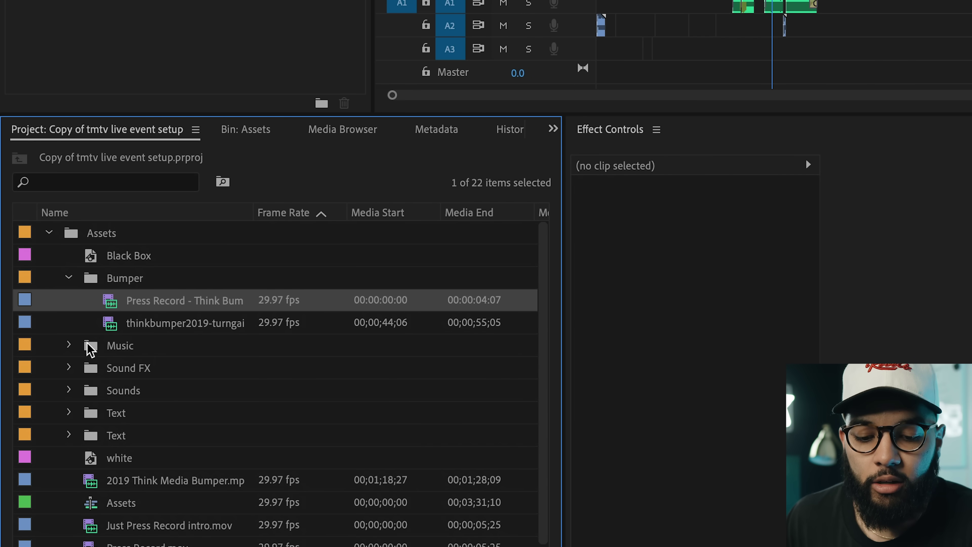
left_click(69, 345)
left_click(69, 278)
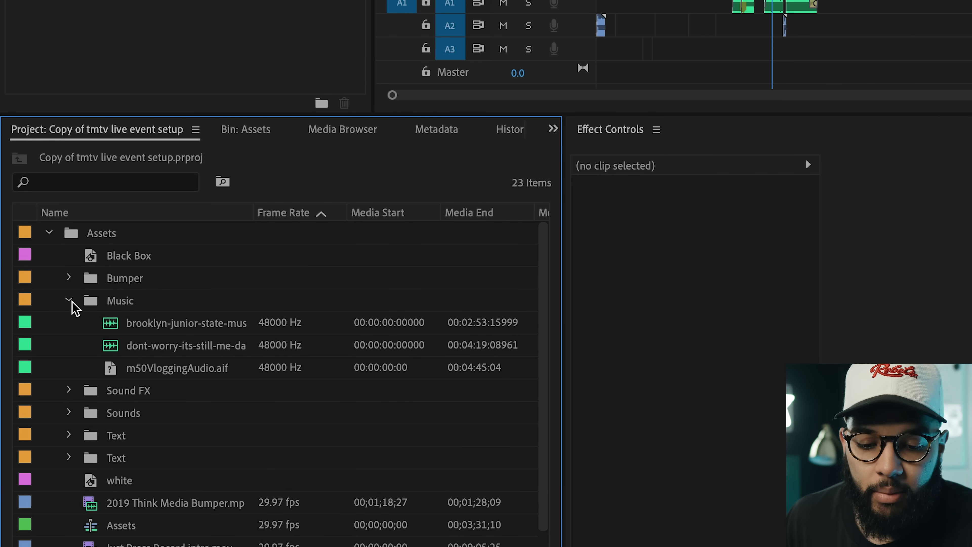
left_click(70, 300)
left_click(50, 232)
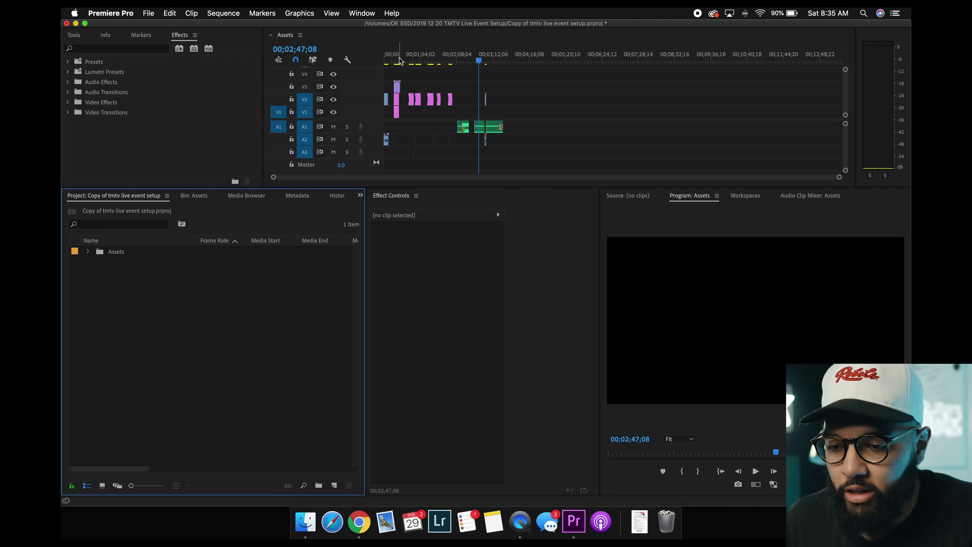
left_click(388, 60)
key("=")
key("=")
key("=")
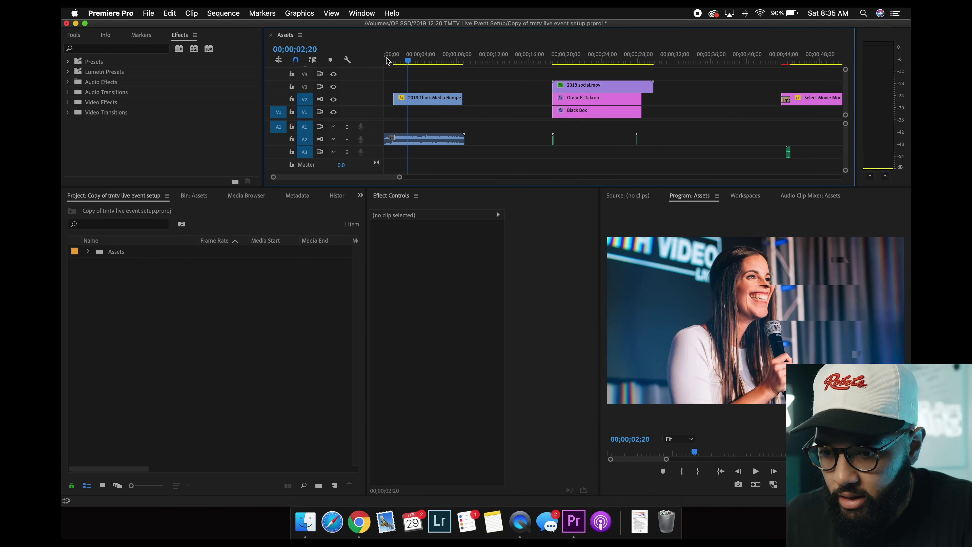
left_click_drag(424, 57, 391, 57)
key("space")
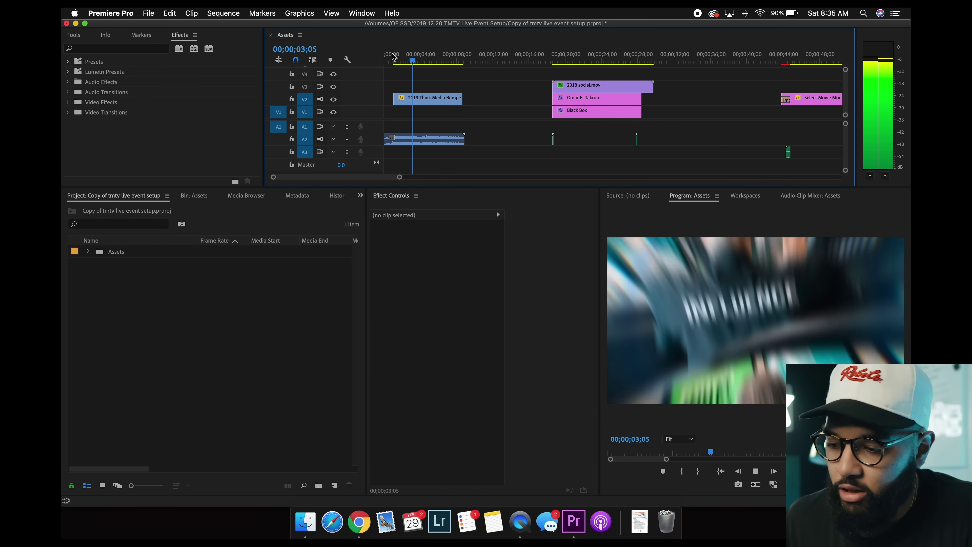
key("space")
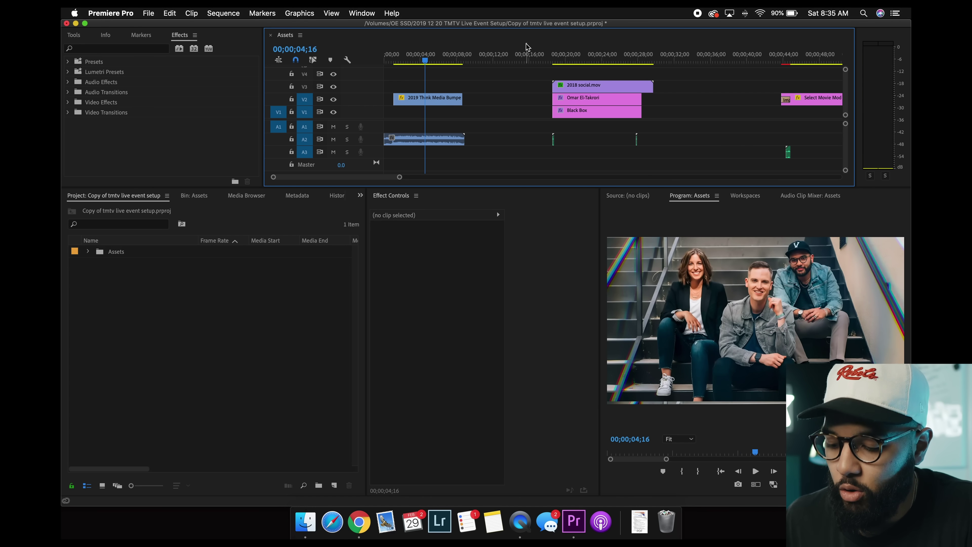
key("minus")
key("minus")
key("minus")
key("minus")
left_click(484, 56)
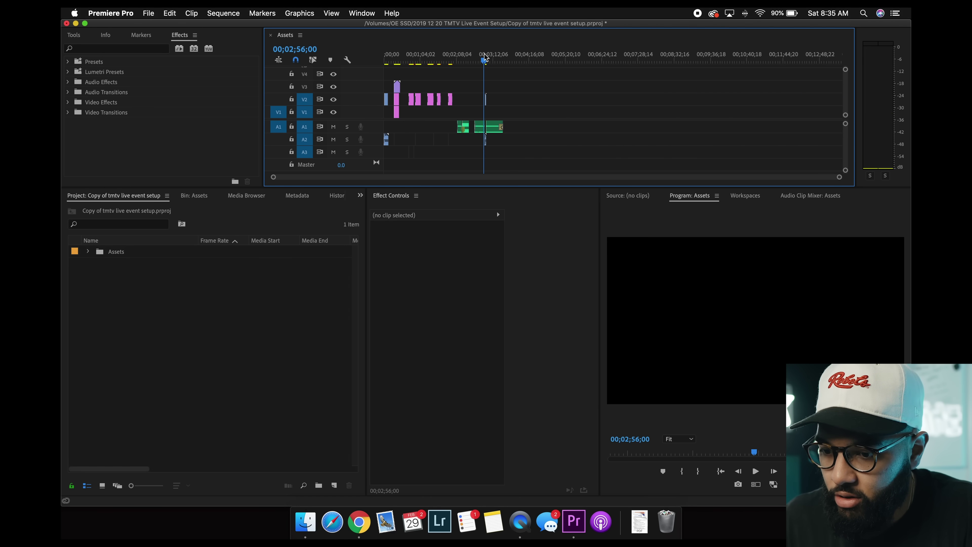
key("space")
key("equal")
key("equal")
key("equal")
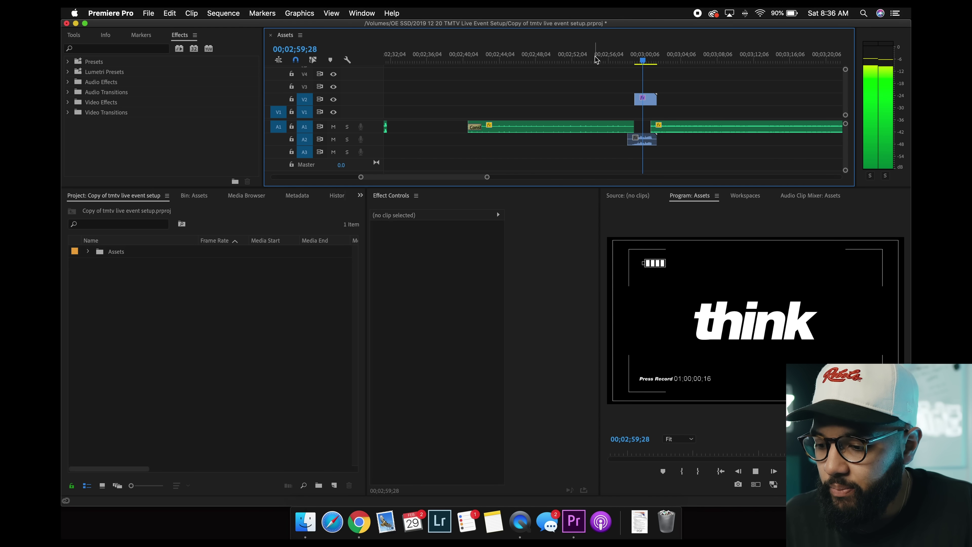
key("backslash")
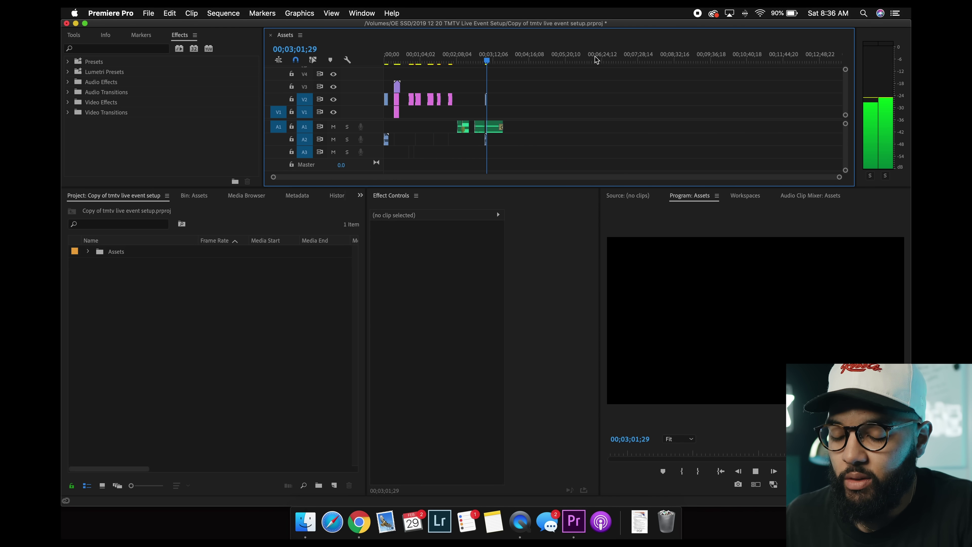
left_click_drag(487, 60, 419, 61)
key("equal")
key("equal")
key("equal")
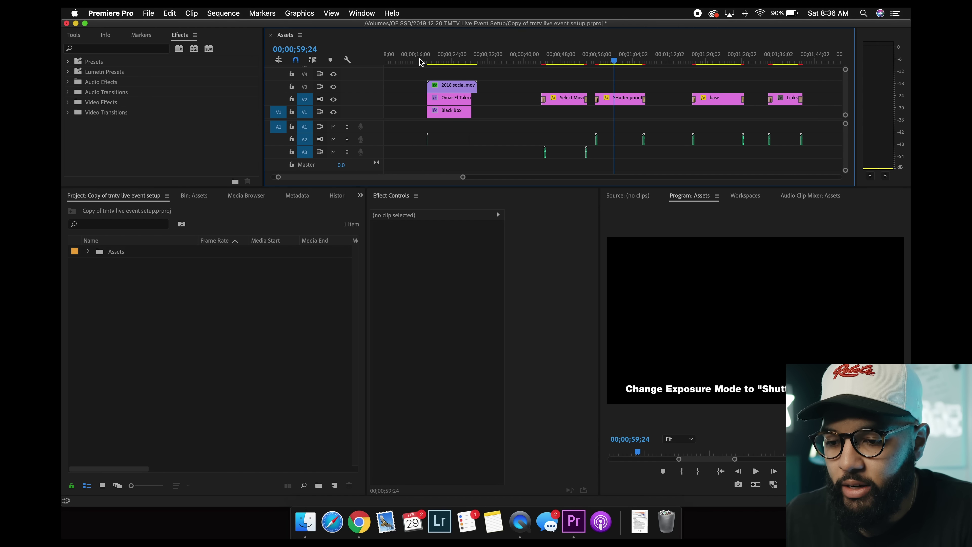
left_click_drag(585, 55, 585, 161)
left_click(431, 55)
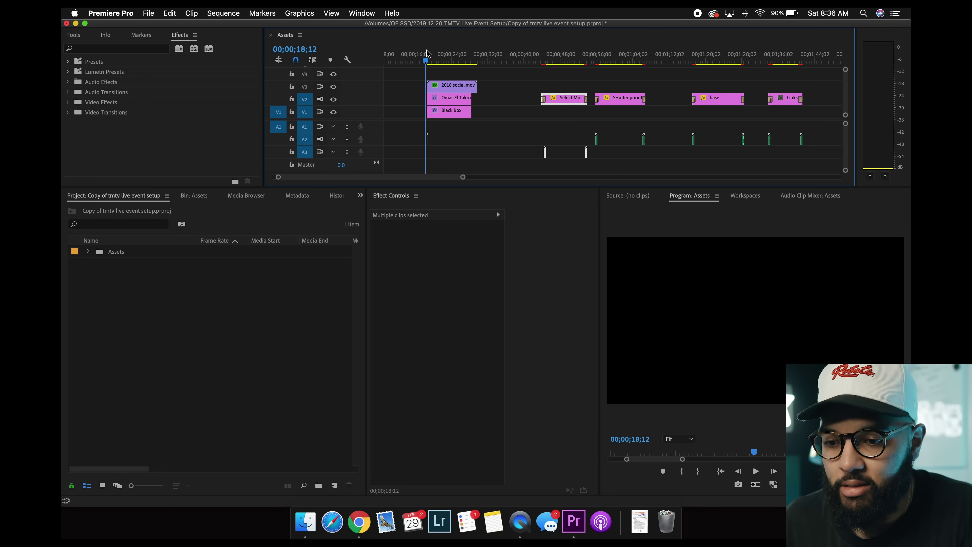
left_click_drag(432, 52, 429, 53)
key("space")
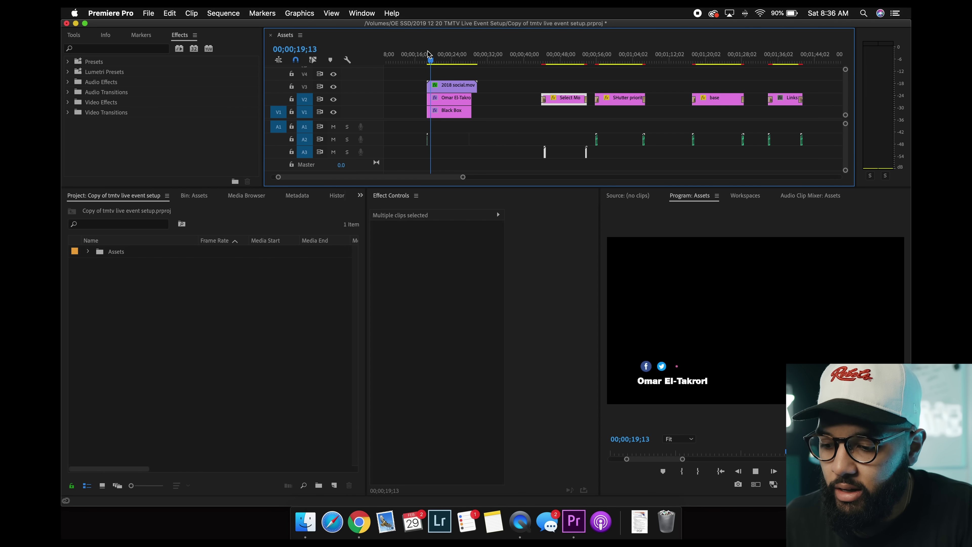
key("space")
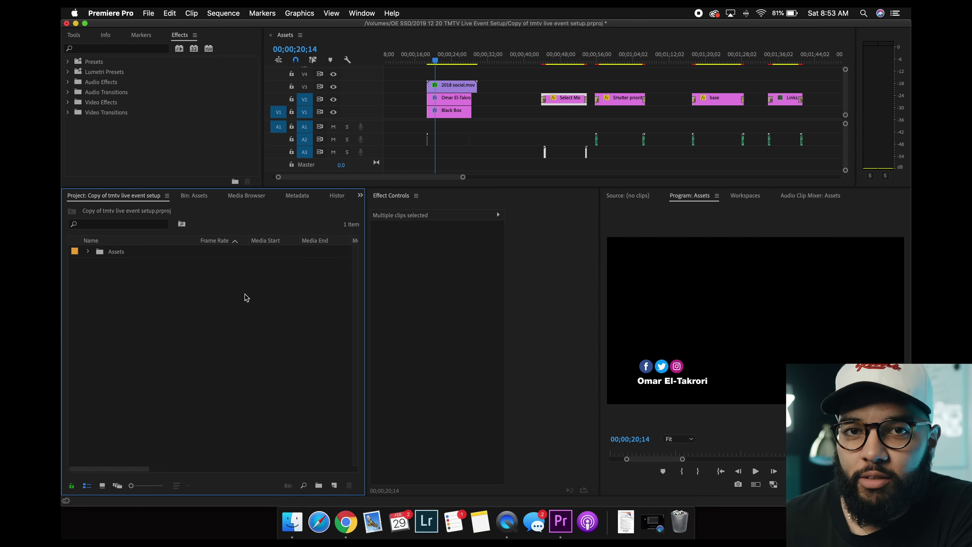
Step: Save a copy of the project as Assets.prproj on the Desktop
left_click(149, 13)
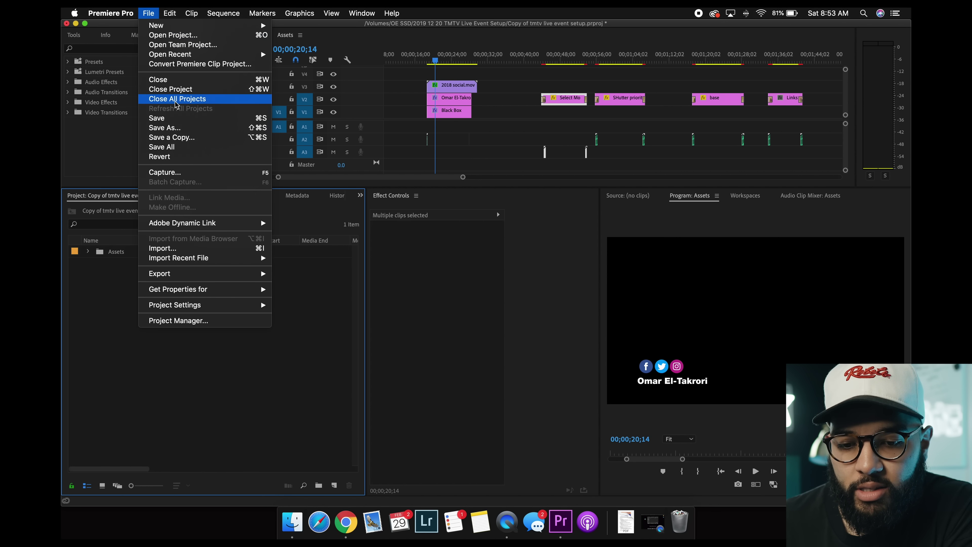
left_click(170, 128)
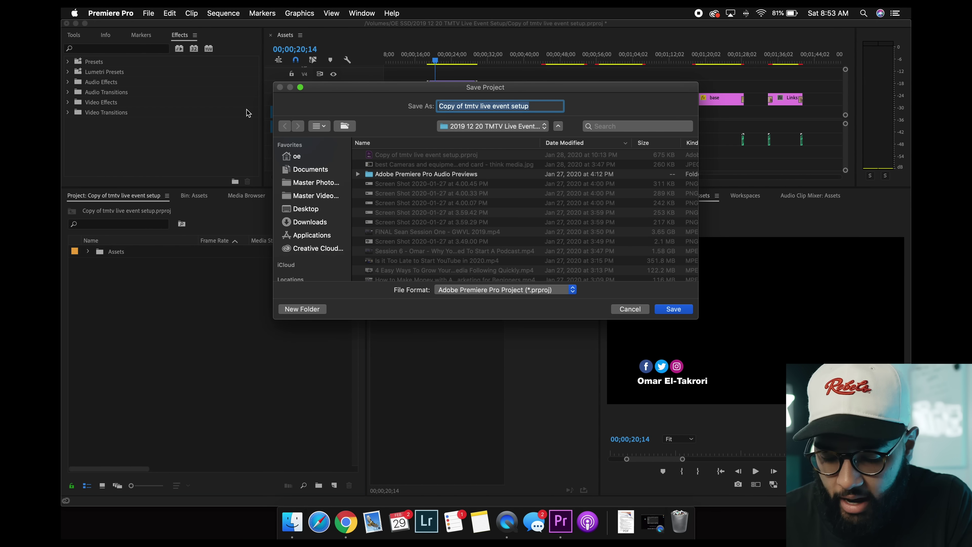
type("Assets")
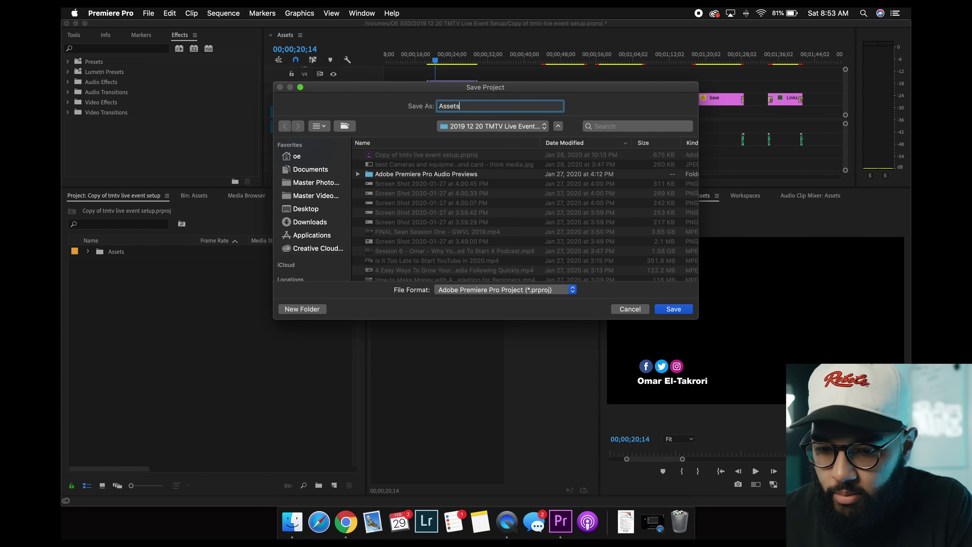
left_click(314, 207)
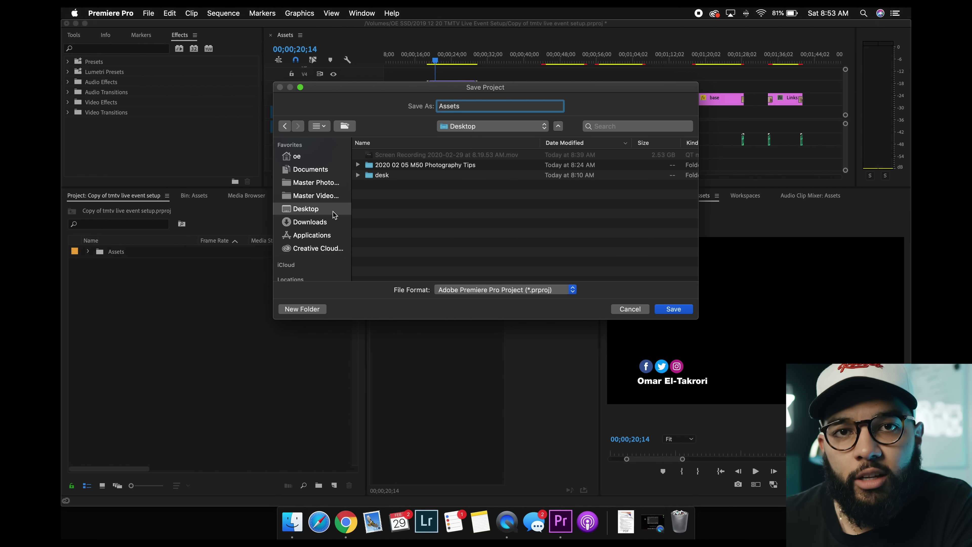
left_click(680, 312)
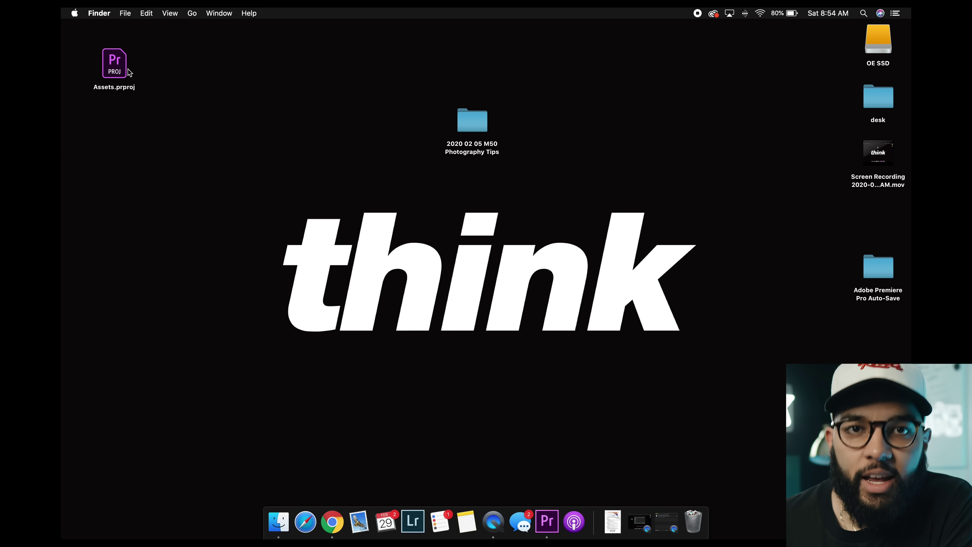
Step: Open Assets.prproj and import the broll folder and all clips from the M50 Photography Tips folder
double_click(115, 63)
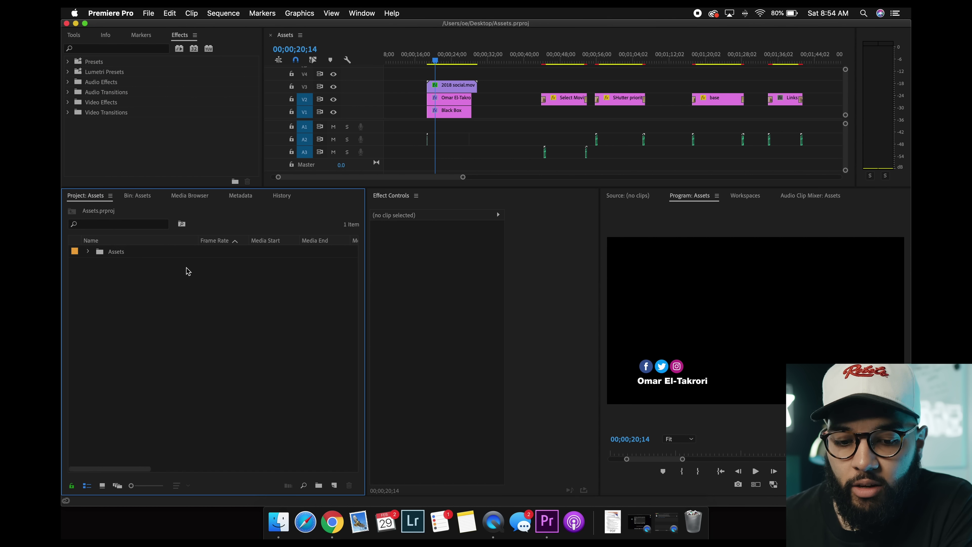
right_click(184, 284)
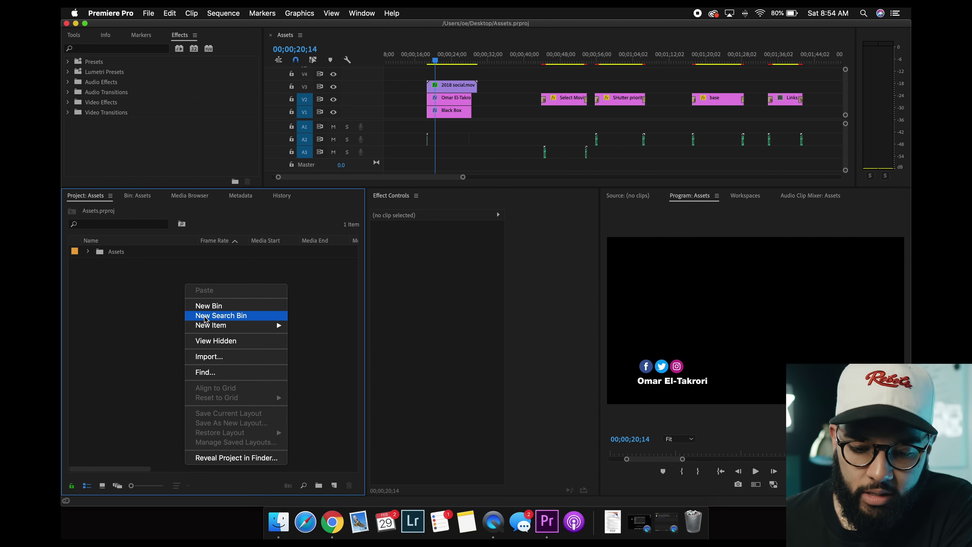
left_click(206, 354)
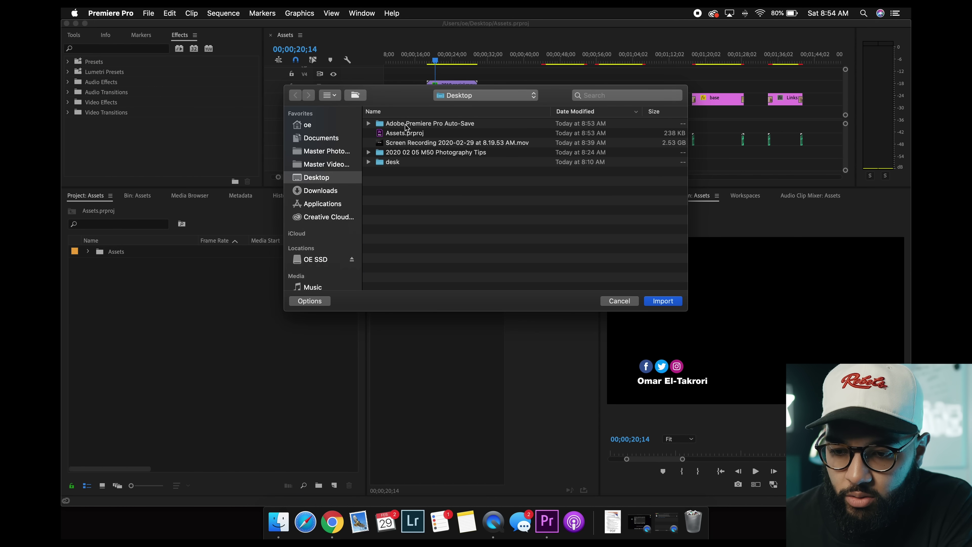
double_click(398, 153)
left_click_drag(413, 210, 410, 138)
left_click(680, 303)
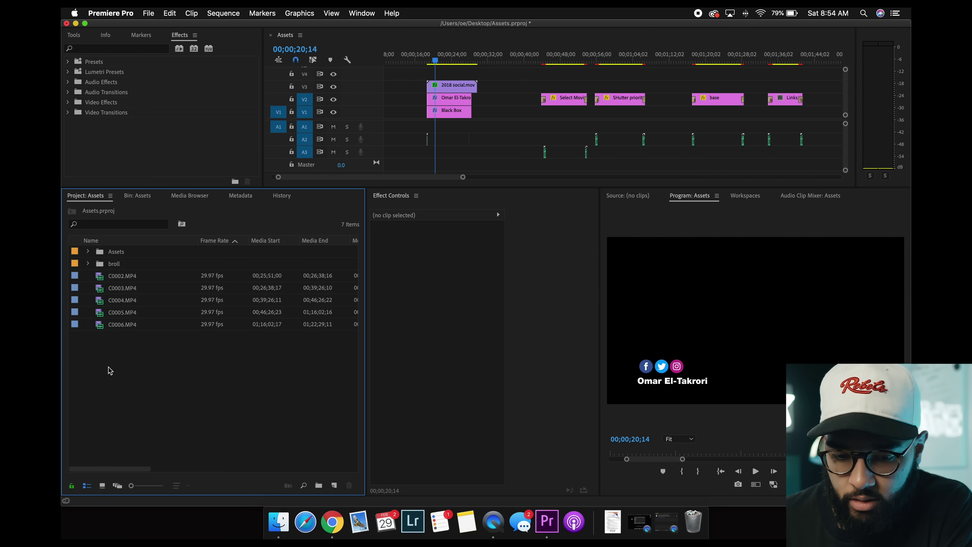
Step: Build a new sequence from clip C0002.MP4 and rename it 'm50 photo'
right_click(98, 279)
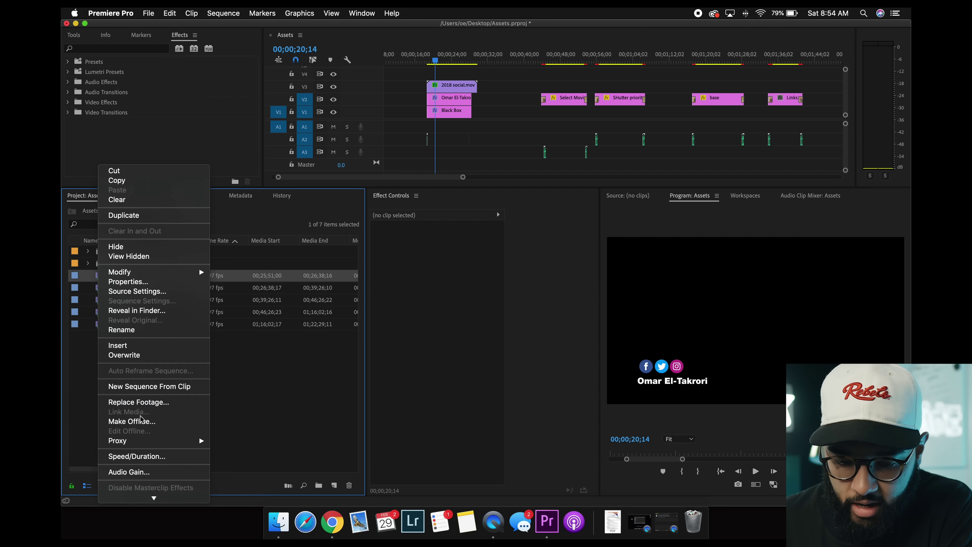
left_click(151, 387)
left_click(415, 58)
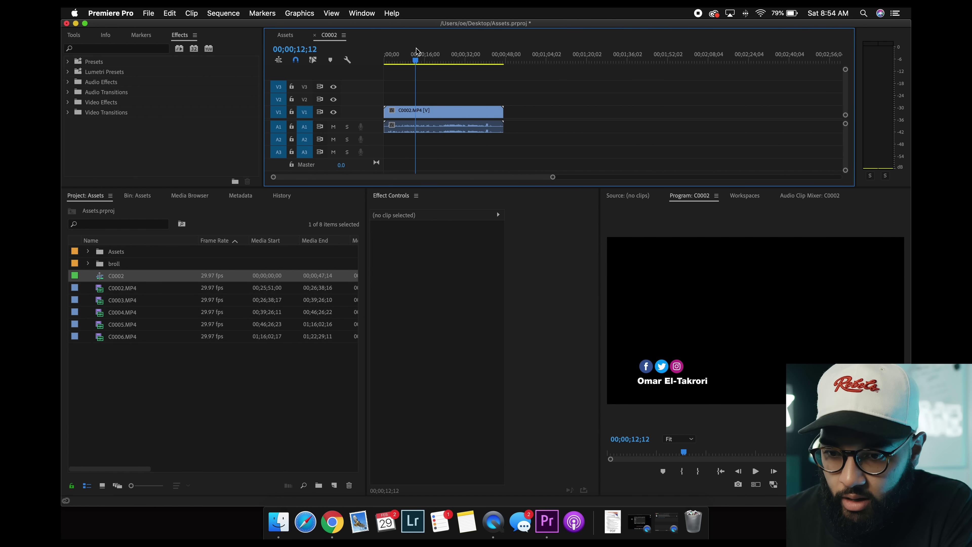
left_click(119, 276)
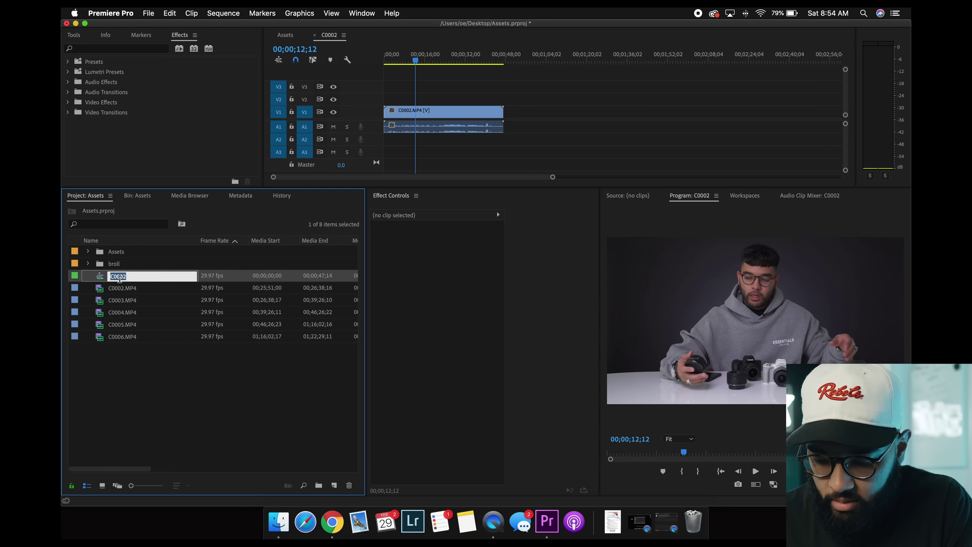
type("m50 photo")
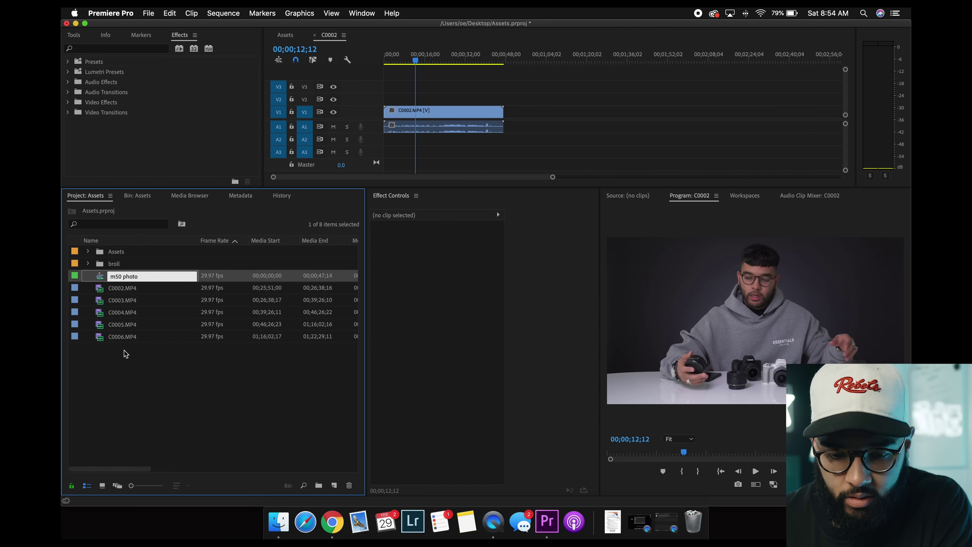
left_click(126, 354)
left_click(149, 13)
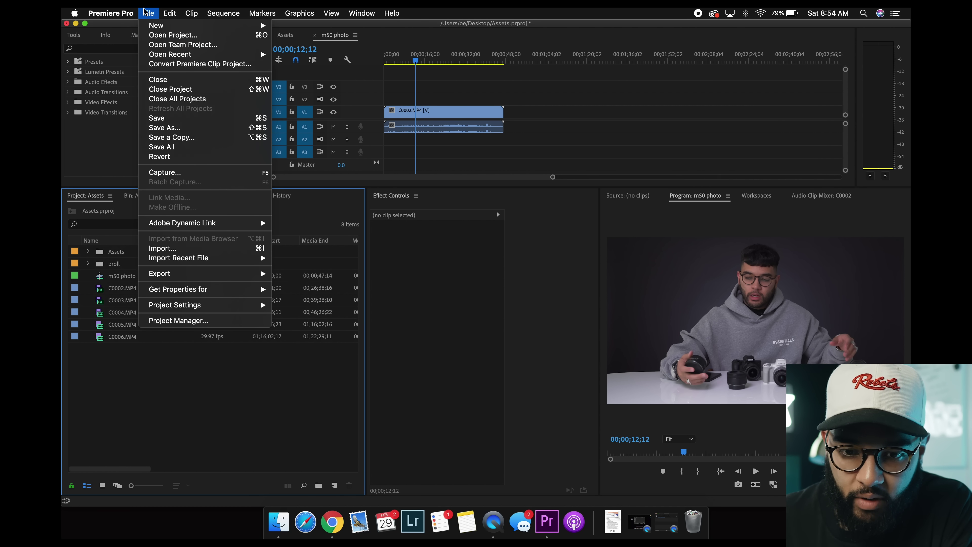
left_click(161, 130)
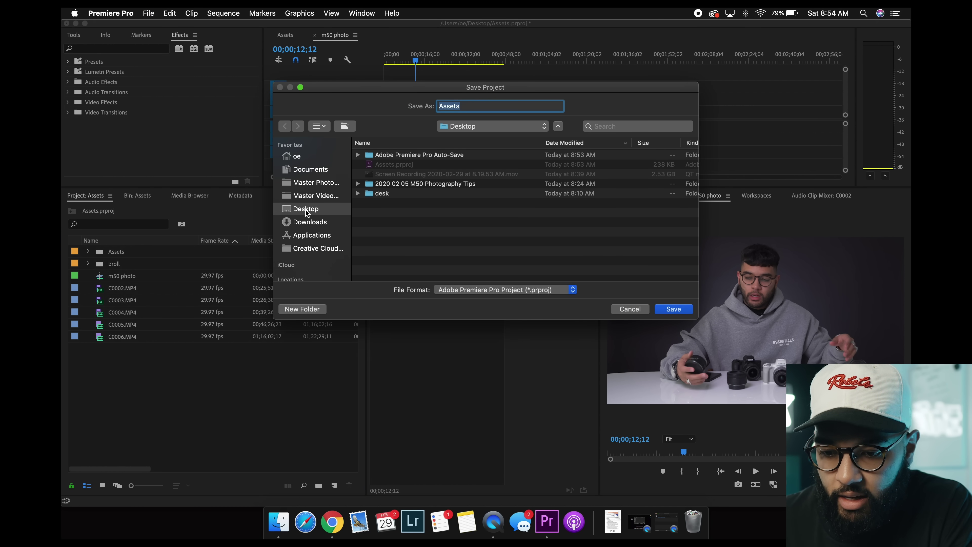
Step: Overwrite 2020 02 05 m50 photo.prproj in the M50 Photography Tips project folder, then display the Assets sequence
double_click(391, 185)
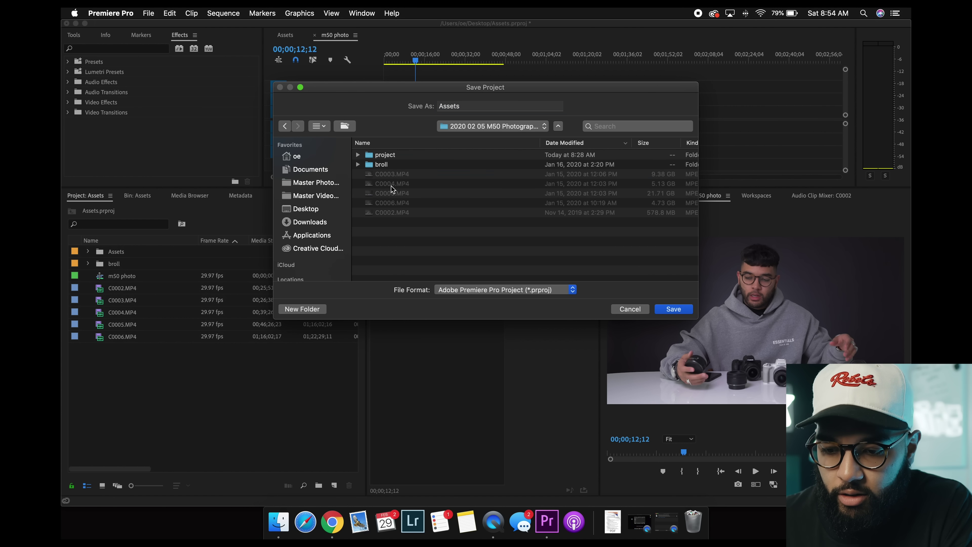
double_click(385, 155)
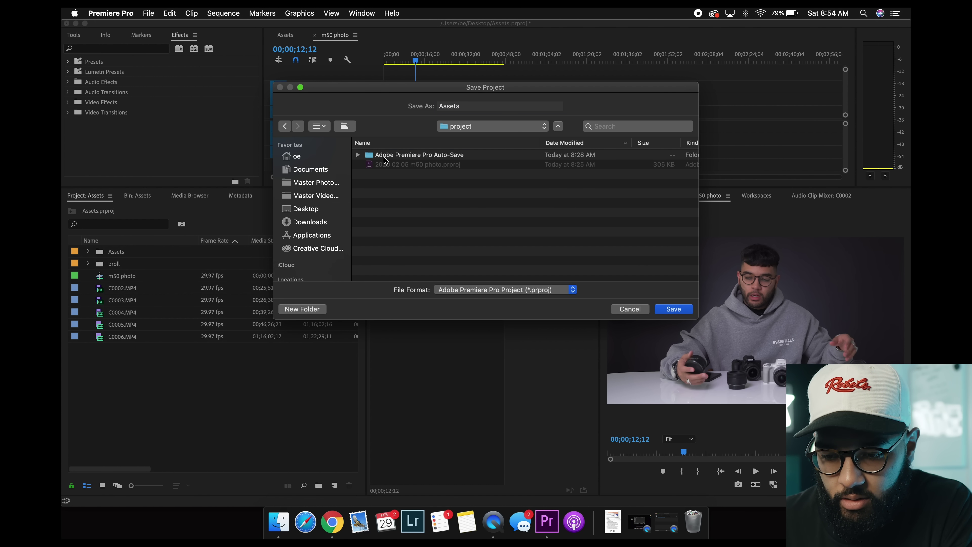
left_click(385, 165)
left_click(660, 312)
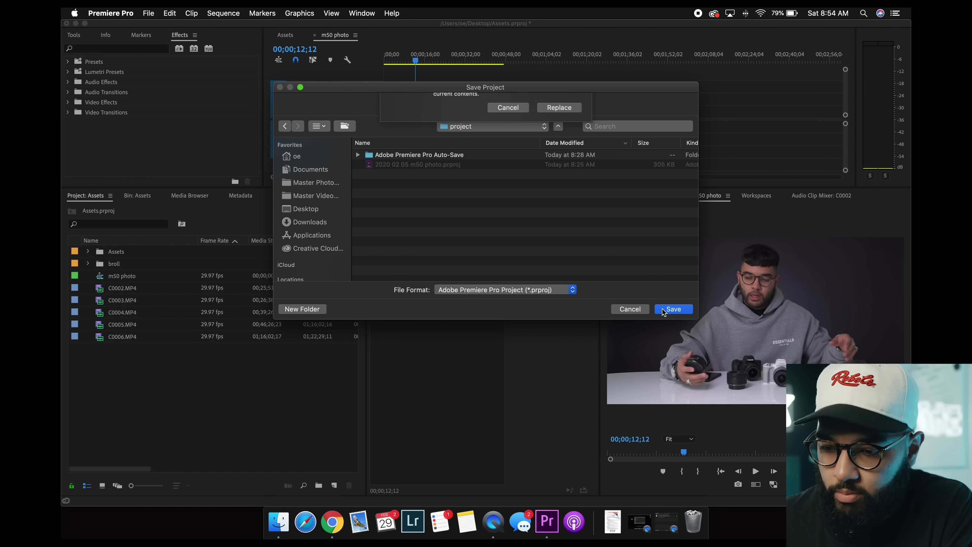
left_click(557, 153)
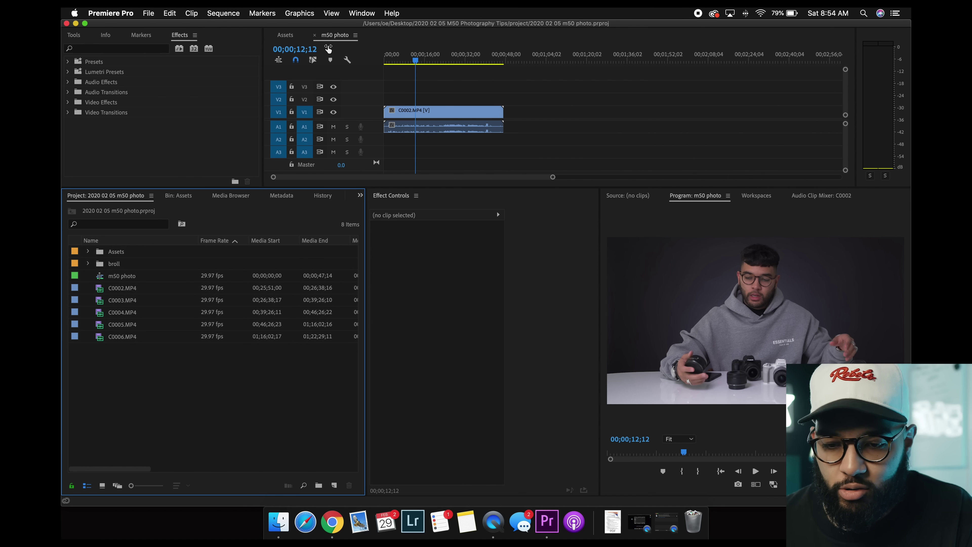
left_click(291, 35)
left_click(291, 35)
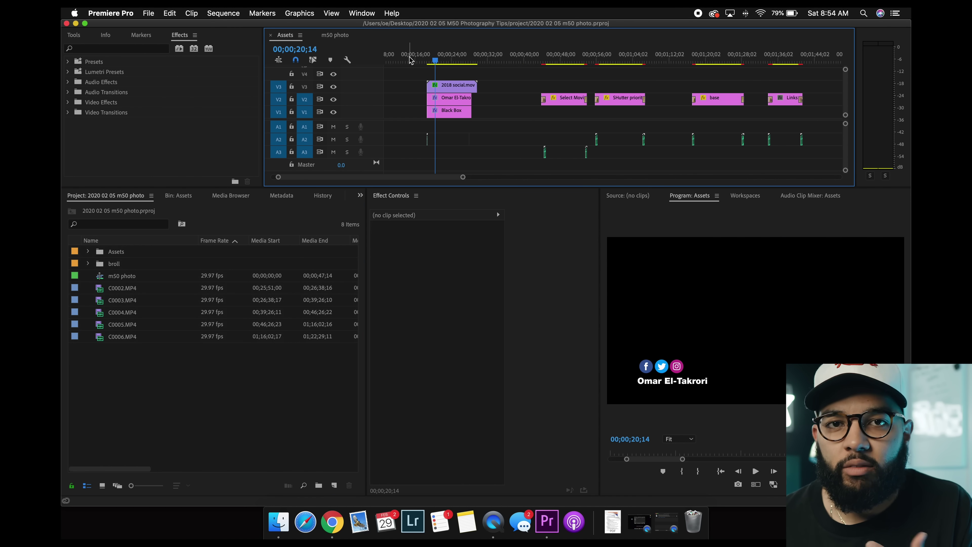